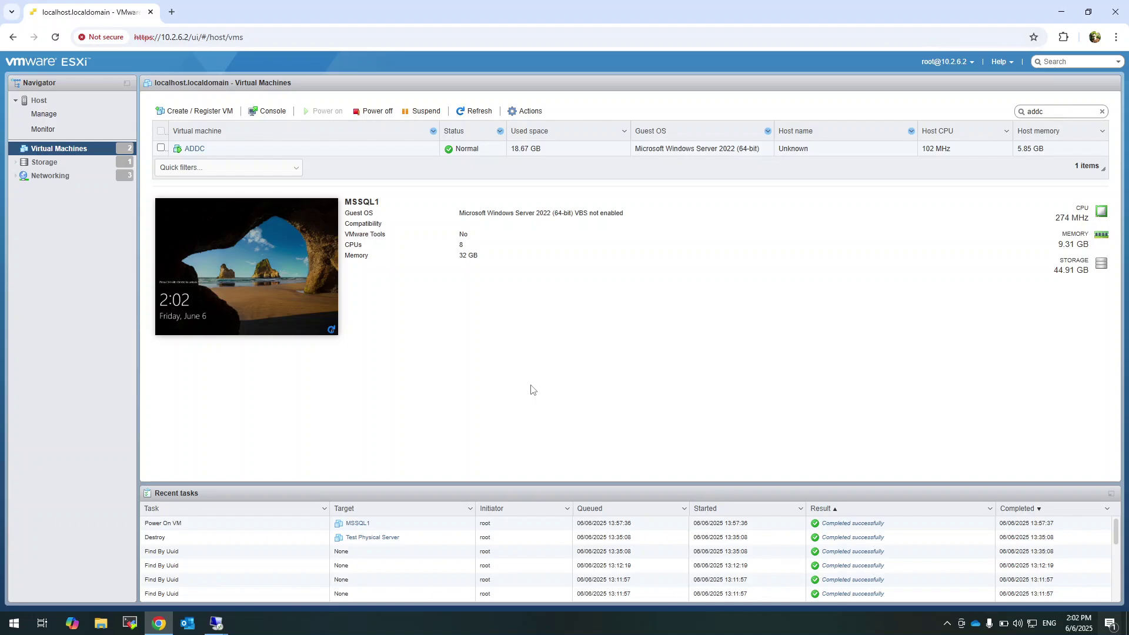
- Switch from the ESXi Host Client to the 10.2.7.10 remote desktop session
click(218, 623)
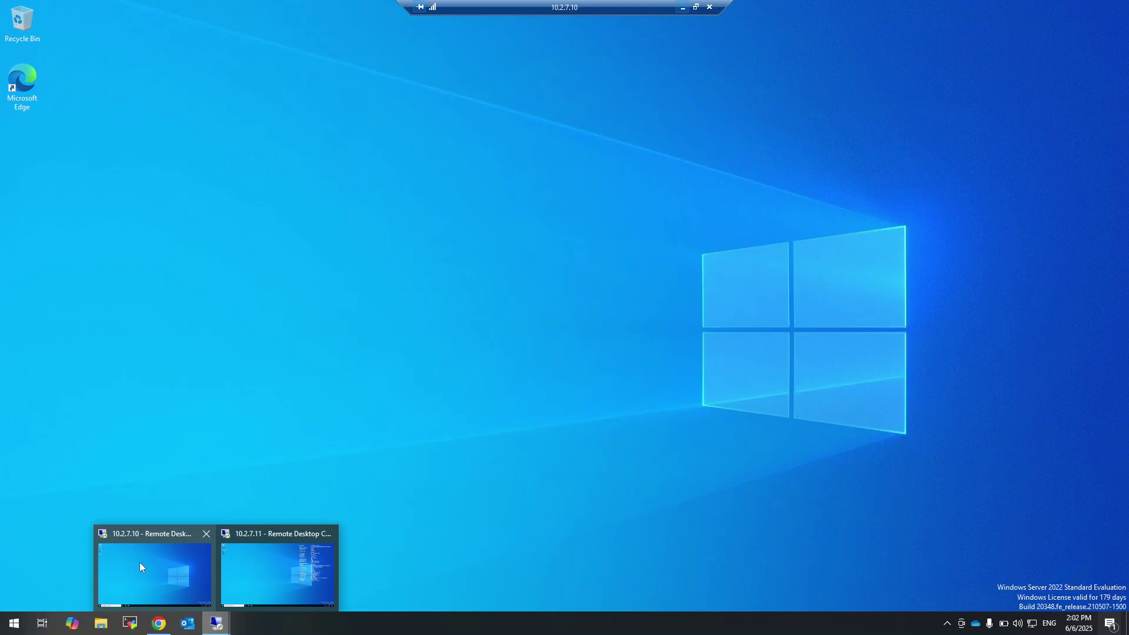
- In the 10.2.7.10 session, run the VMware-converter installer from the Downloads folder
click(139, 561)
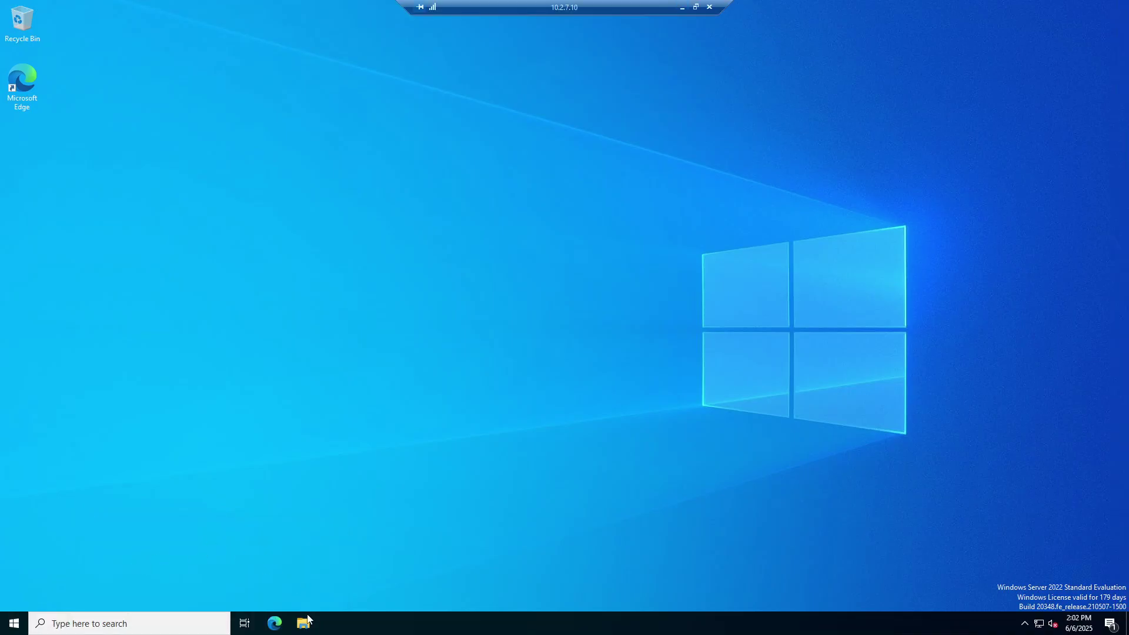
click(304, 623)
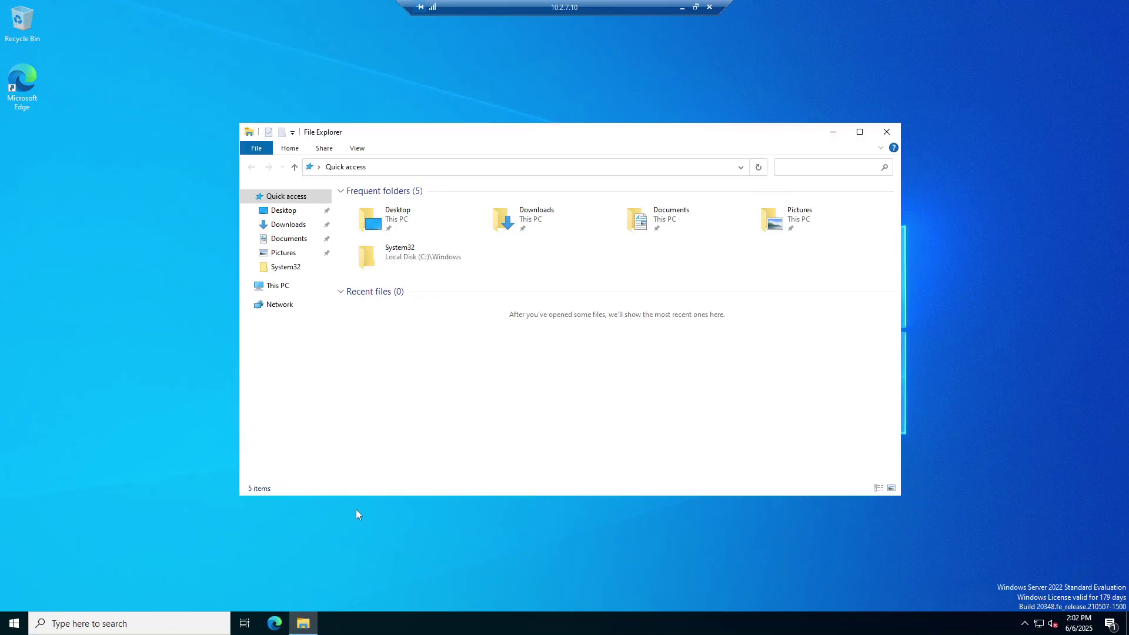
click(292, 228)
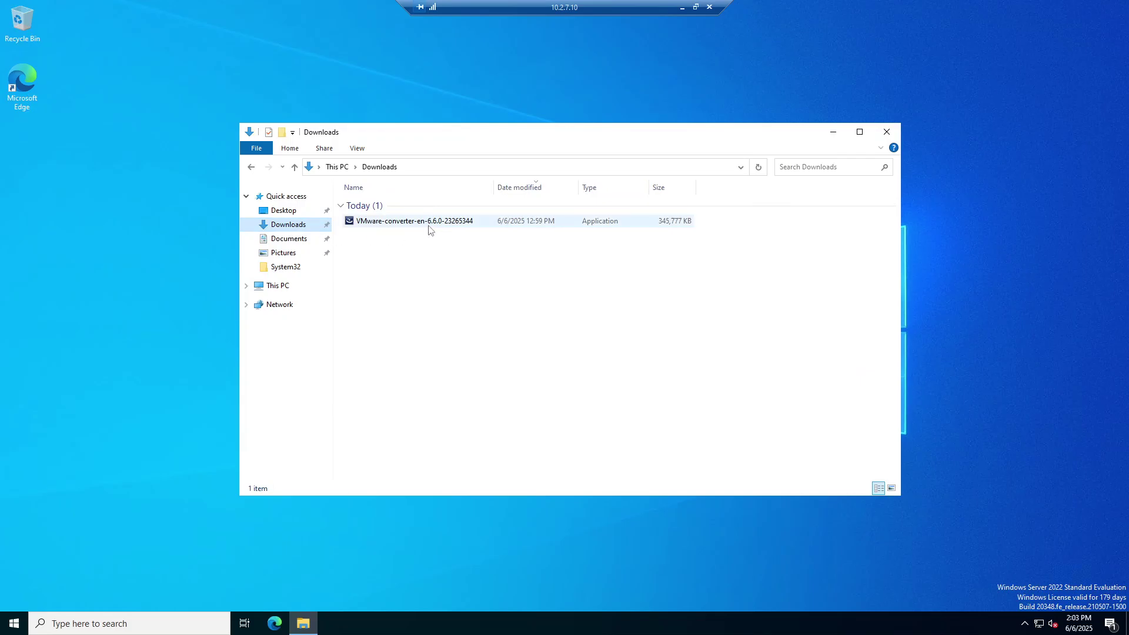
double_click(412, 227)
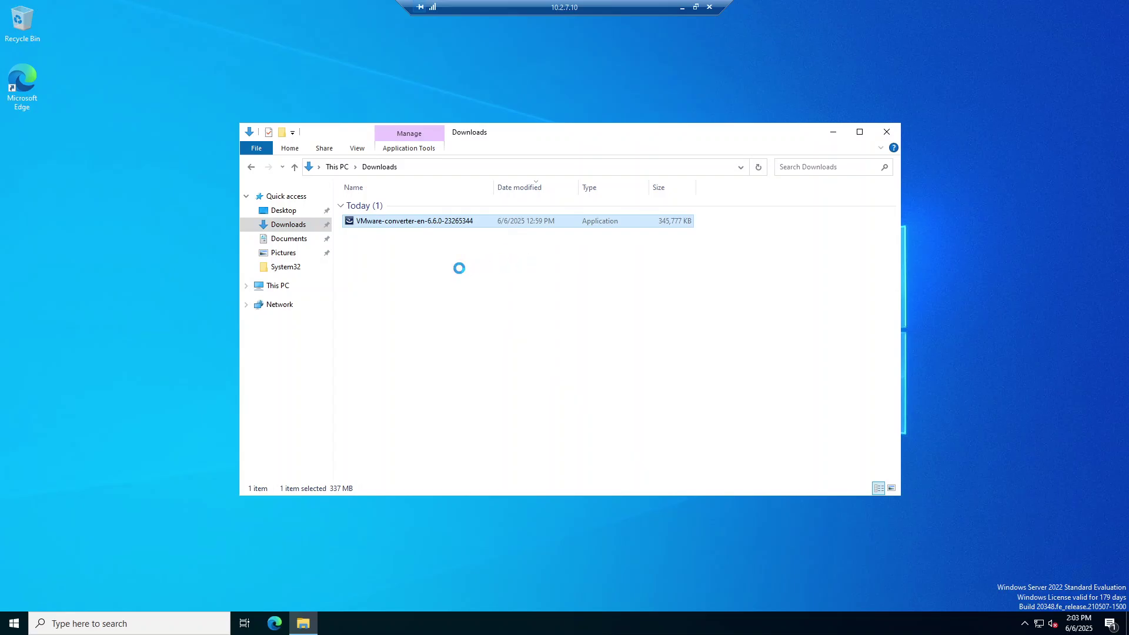
right_click(411, 221)
click(451, 250)
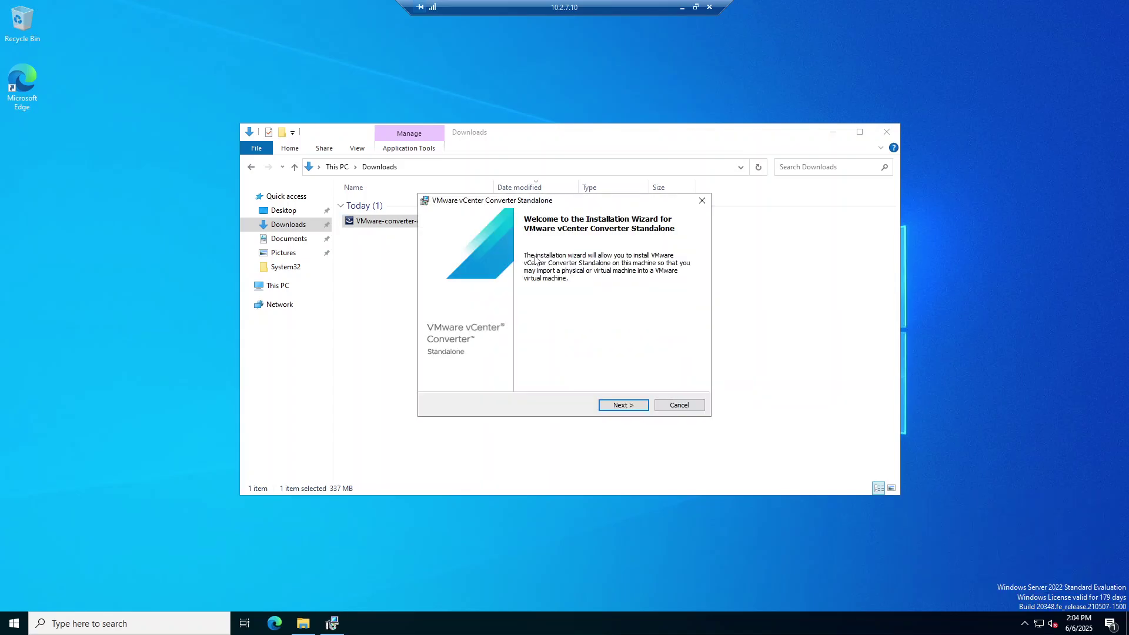
- Accept the patent and license agreements and keep the default installation folder
click(615, 406)
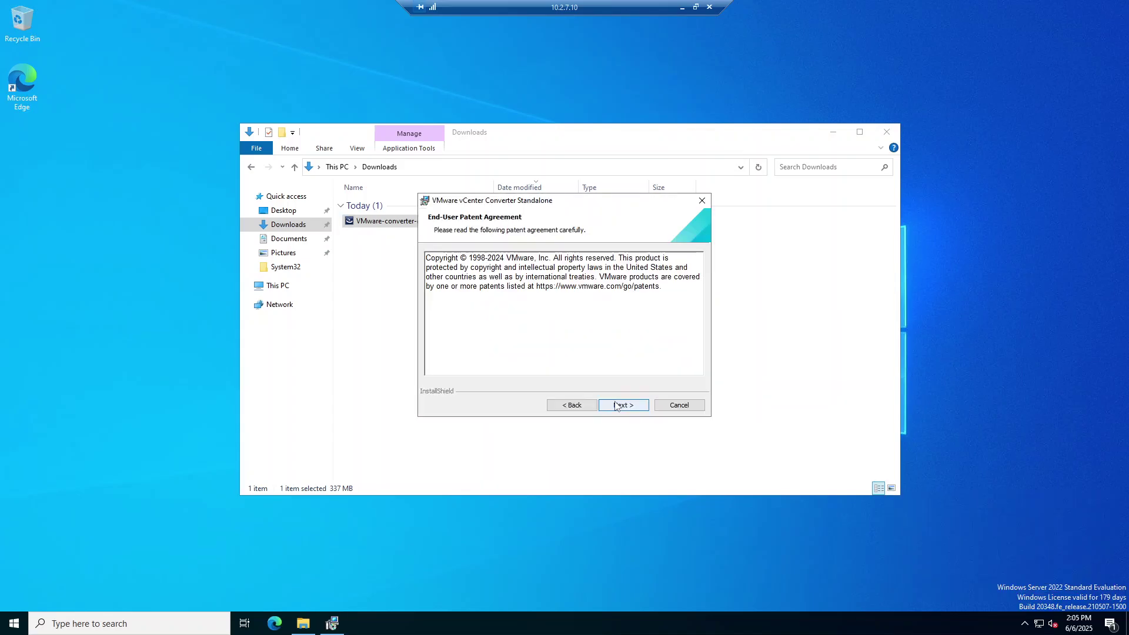
click(615, 406)
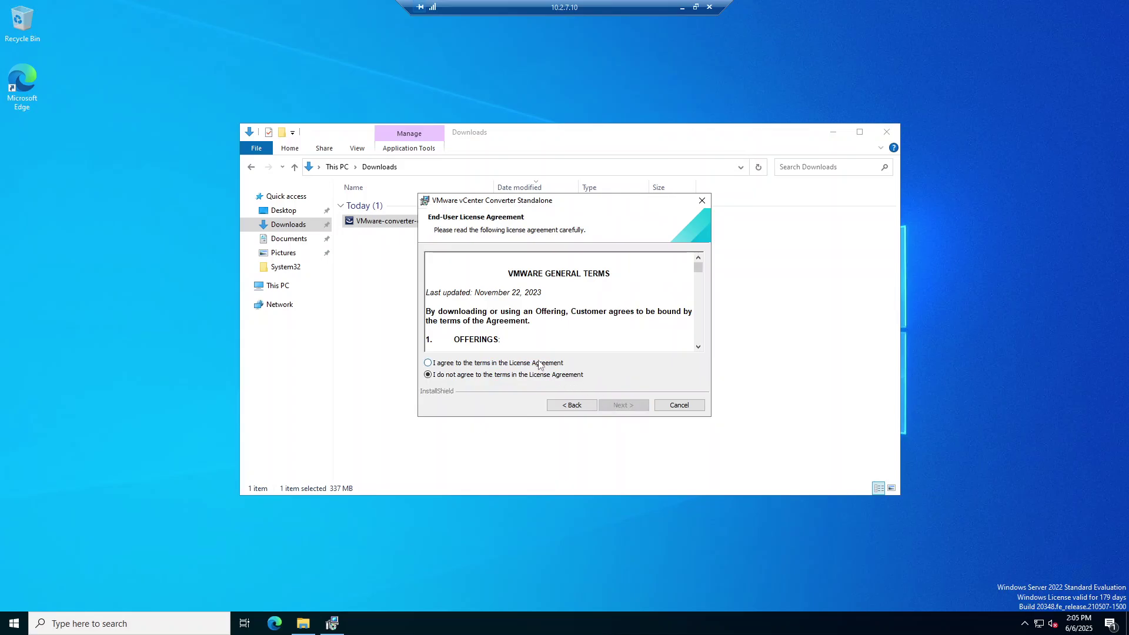
click(540, 364)
click(622, 406)
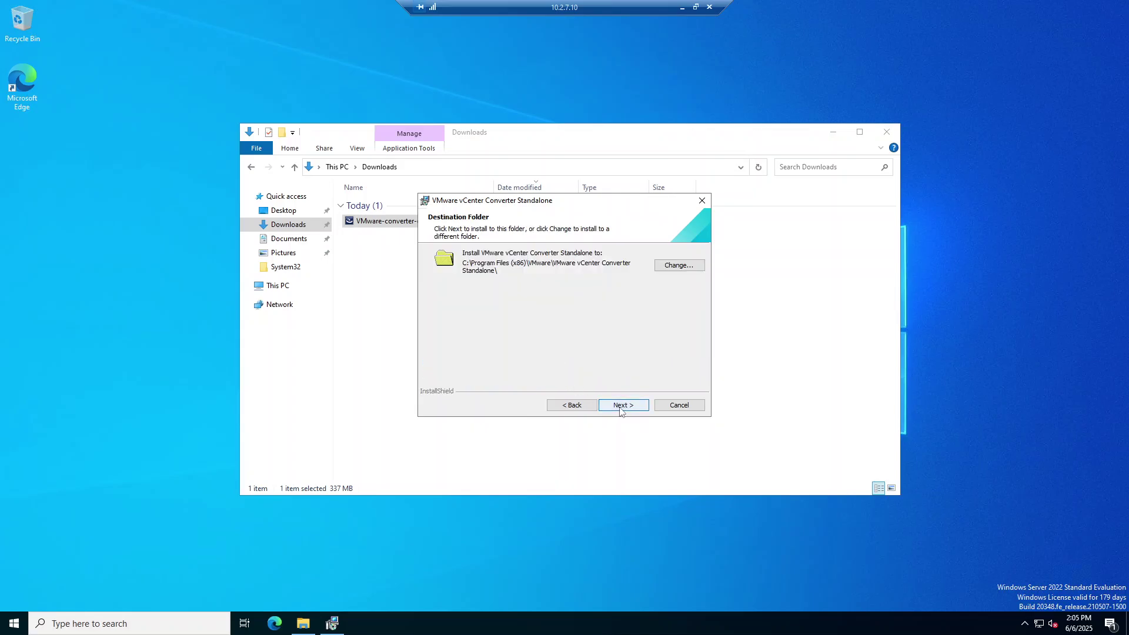
click(622, 408)
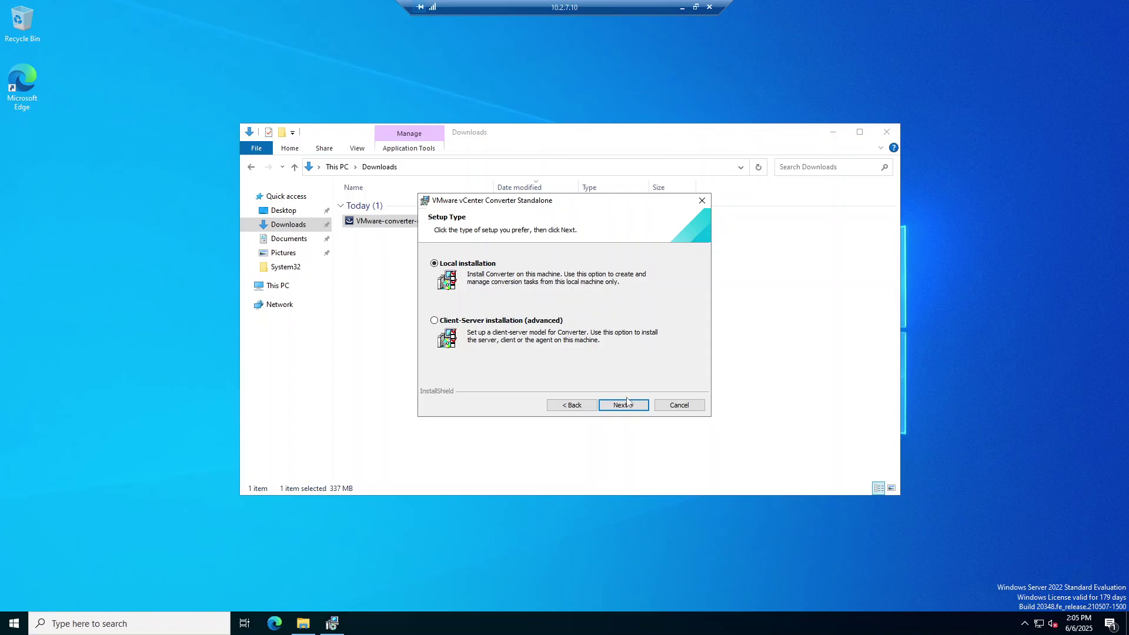
- Choose local installation, decline the customer experience program, and install
click(628, 408)
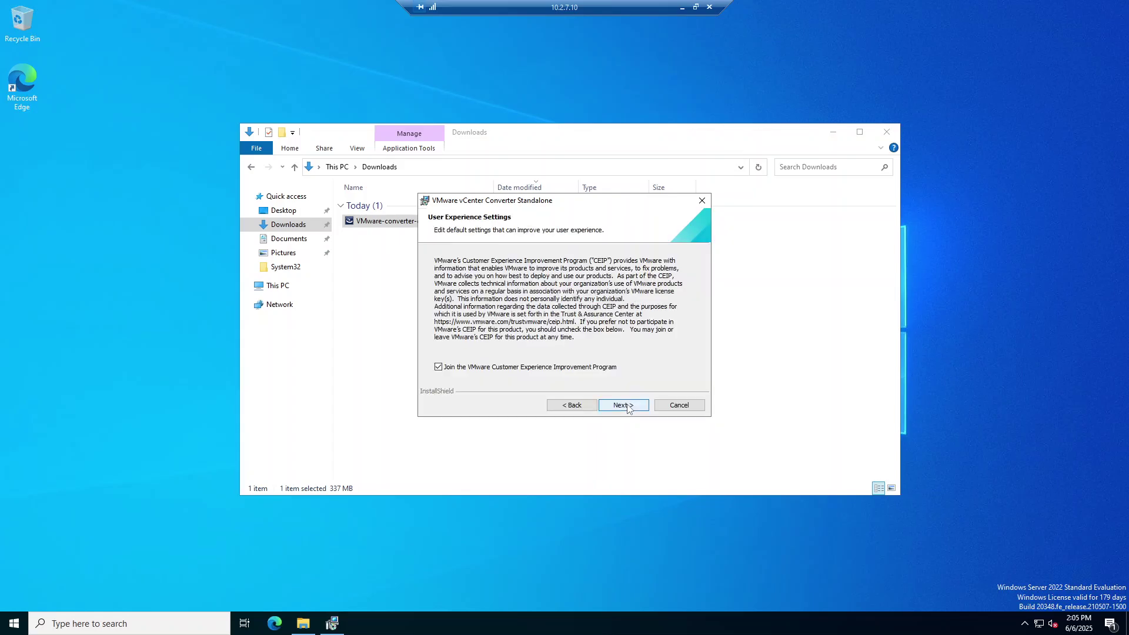
click(598, 369)
click(623, 407)
click(623, 406)
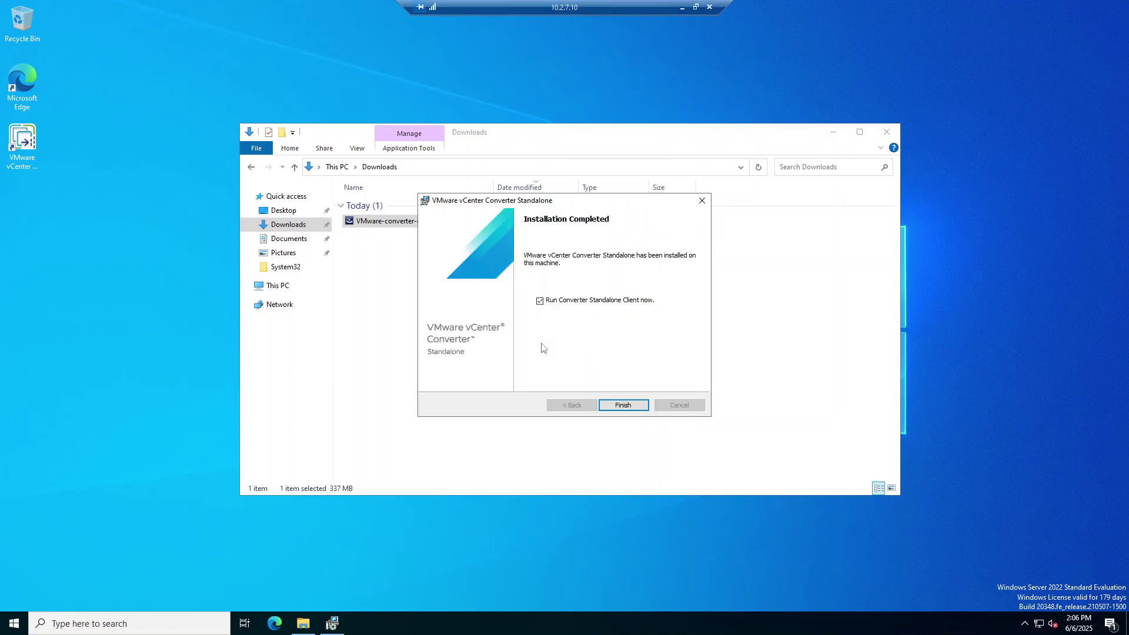
- Finish setup to launch Converter Standalone and start a new machine conversion
click(631, 406)
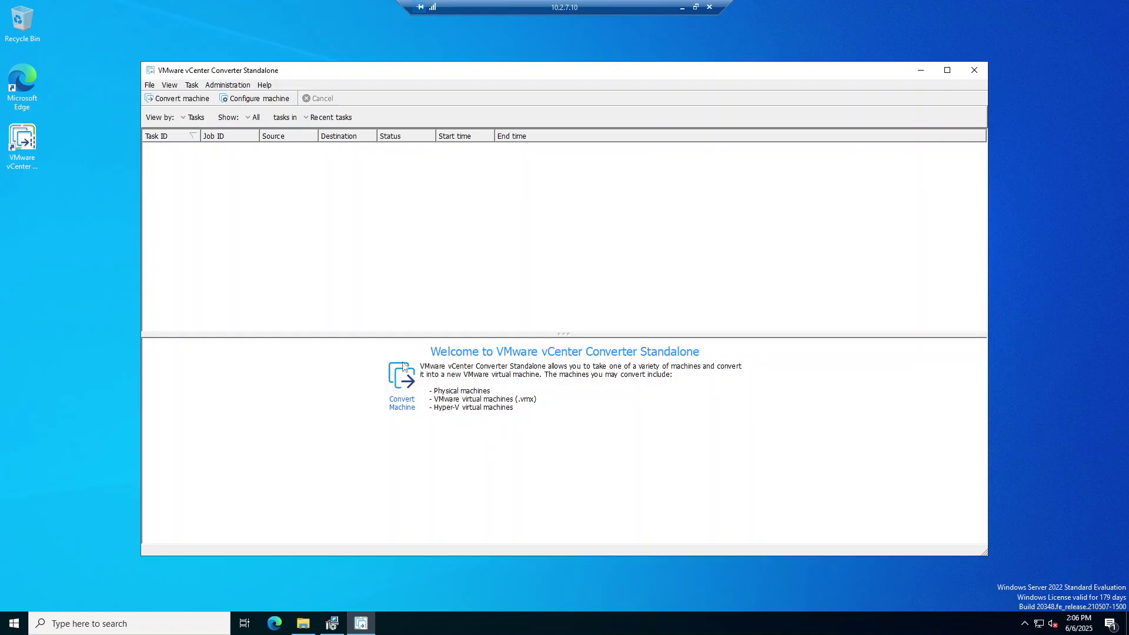
click(170, 99)
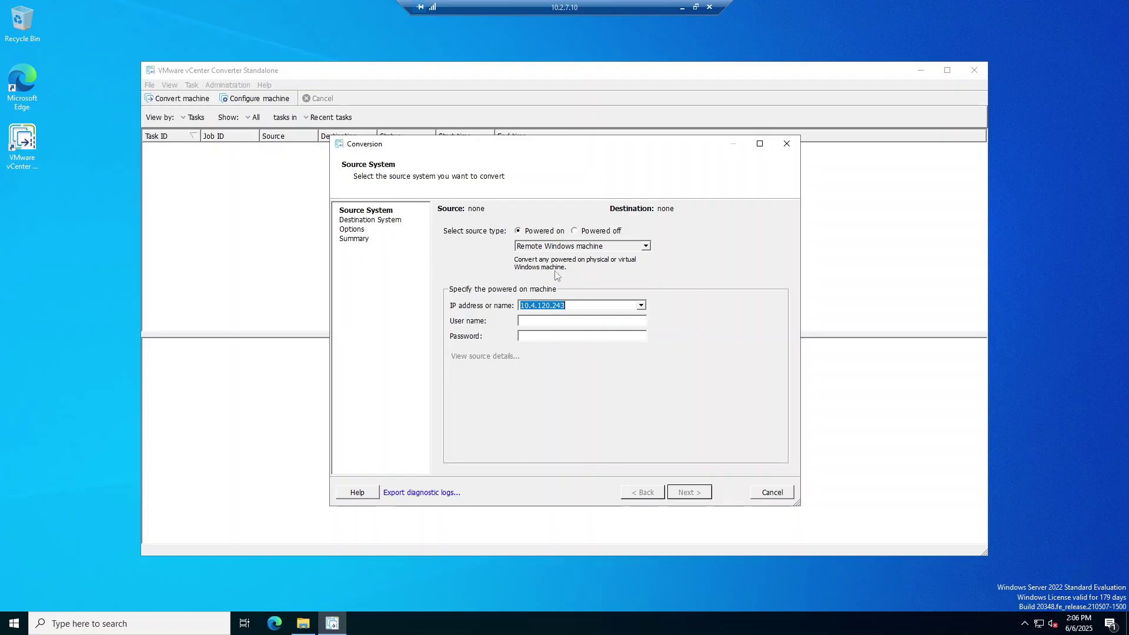
- Set the source to 10.2.7.11 with administrator credentials and view its details
key(End)
key(BackSpace)
key(BackSpace)
key(BackSpace)
key(BackSpace)
key(BackSpace)
key(BackSpace)
key(BackSpace)
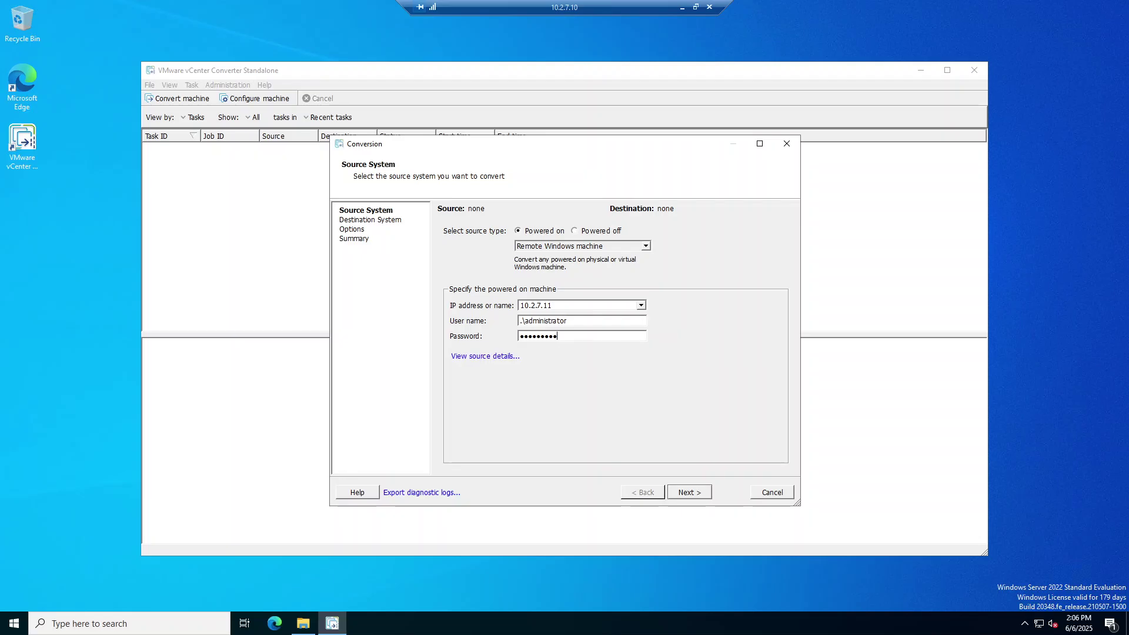
click(477, 357)
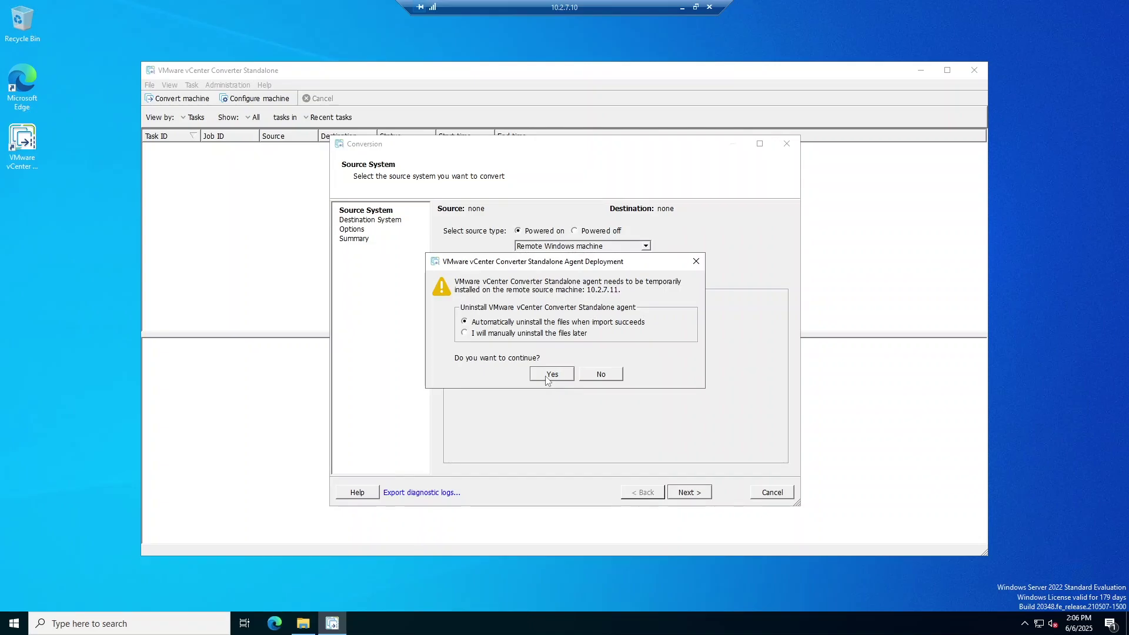
- Deploy the agent on 10.2.7.11, review its details, and keep Remote Windows as source type
click(548, 376)
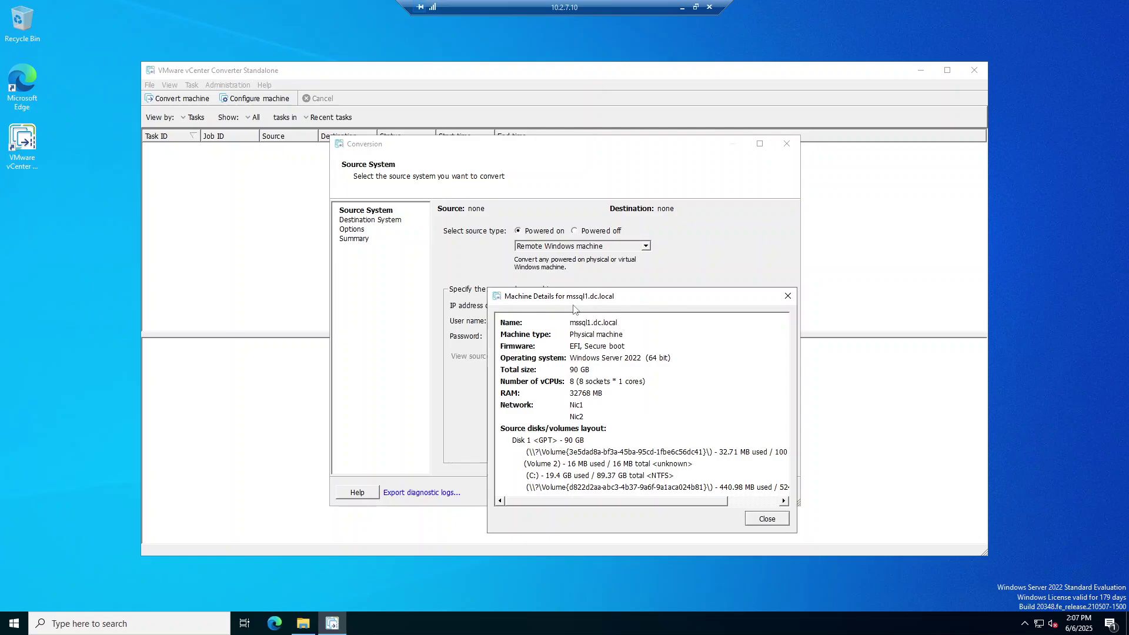
click(768, 519)
click(645, 247)
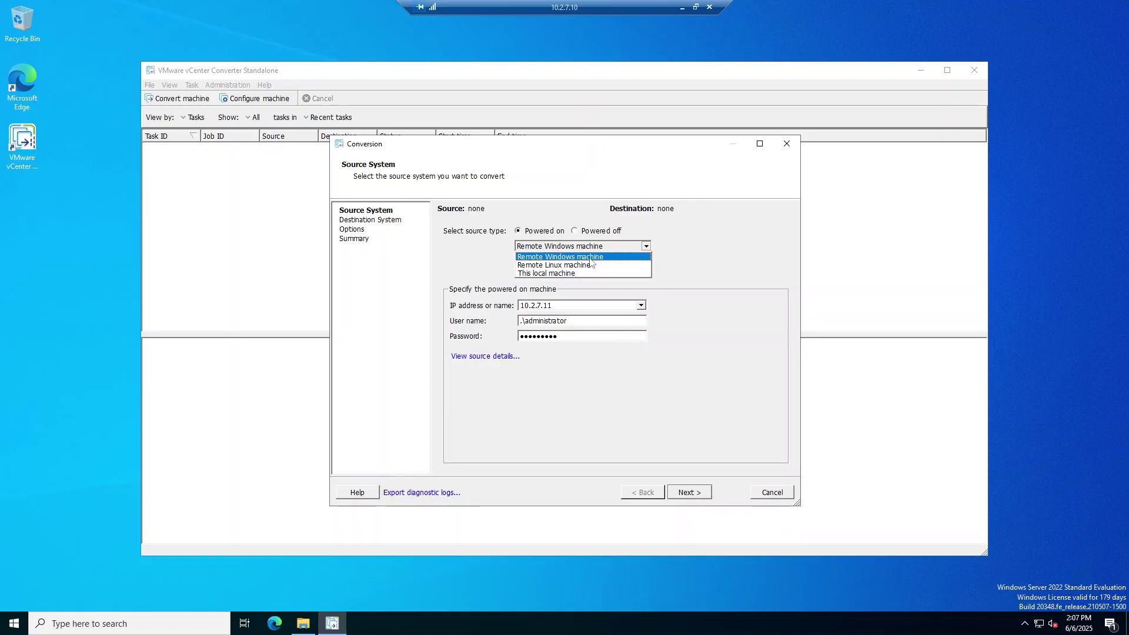
key(Down)
key(Up)
key(Up)
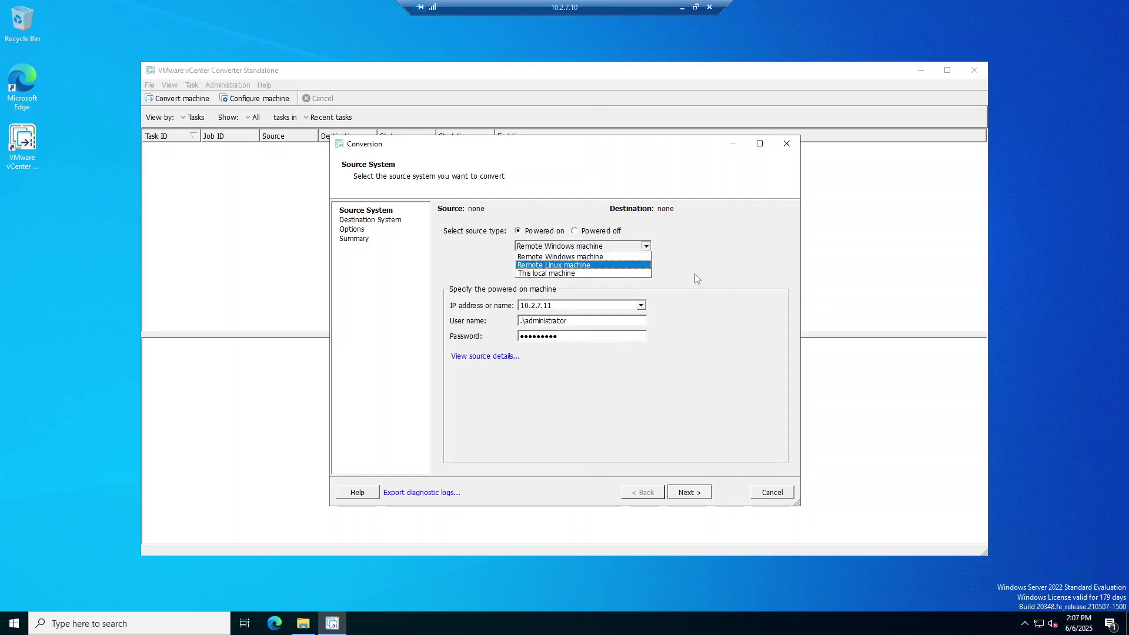
key(Return)
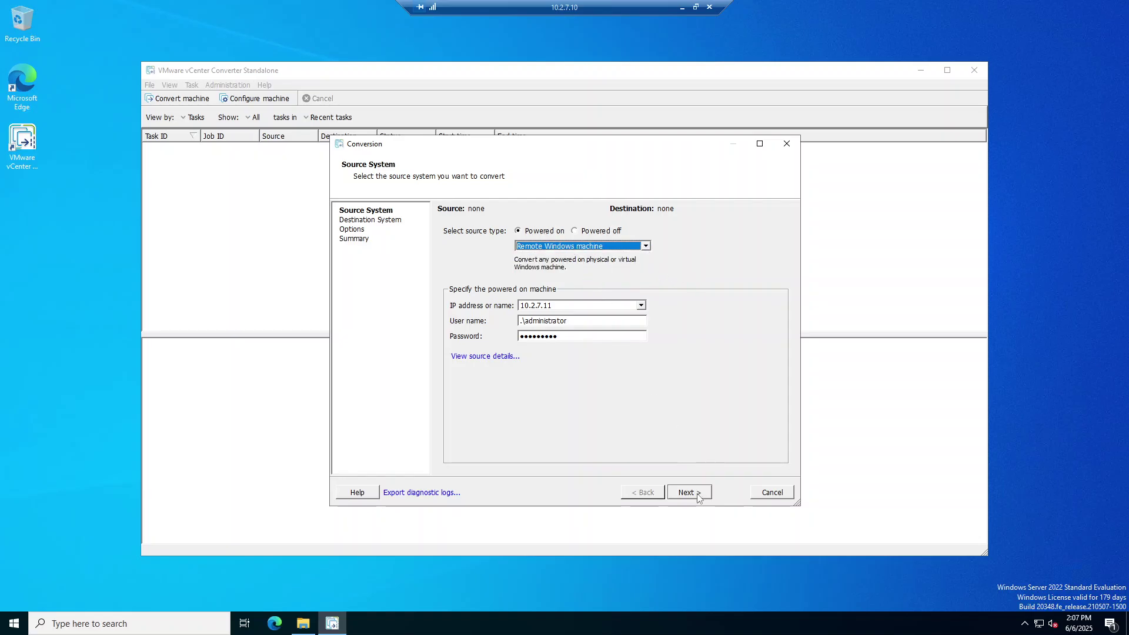
- Set the destination to ESXi server 10.2.6.2 and enter the root login credentials
click(687, 492)
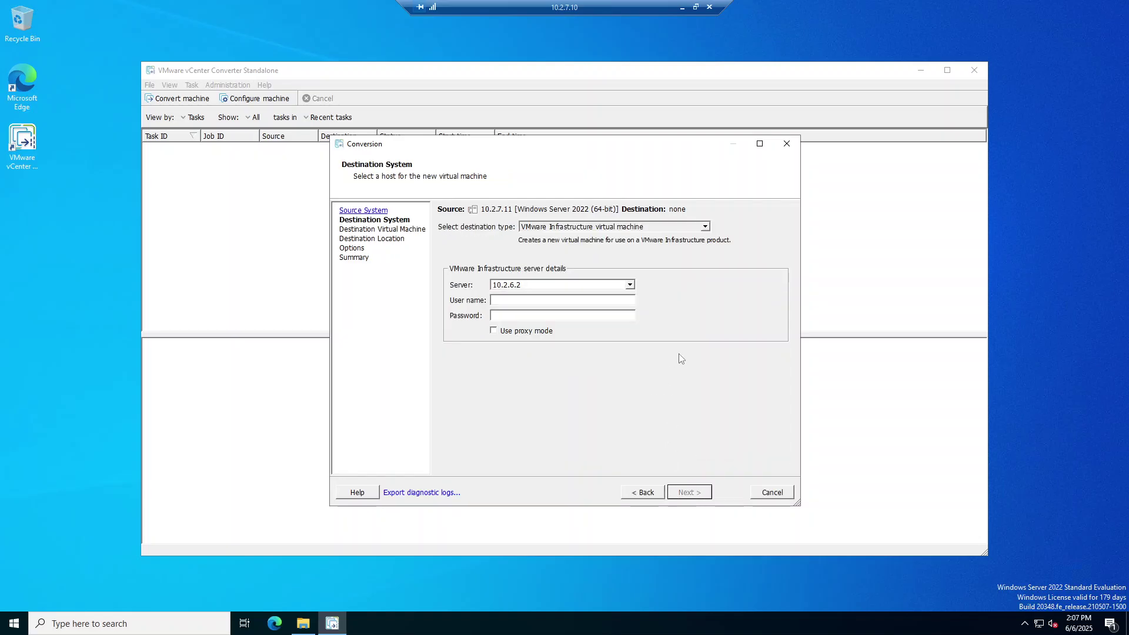
click(554, 286)
click(682, 7)
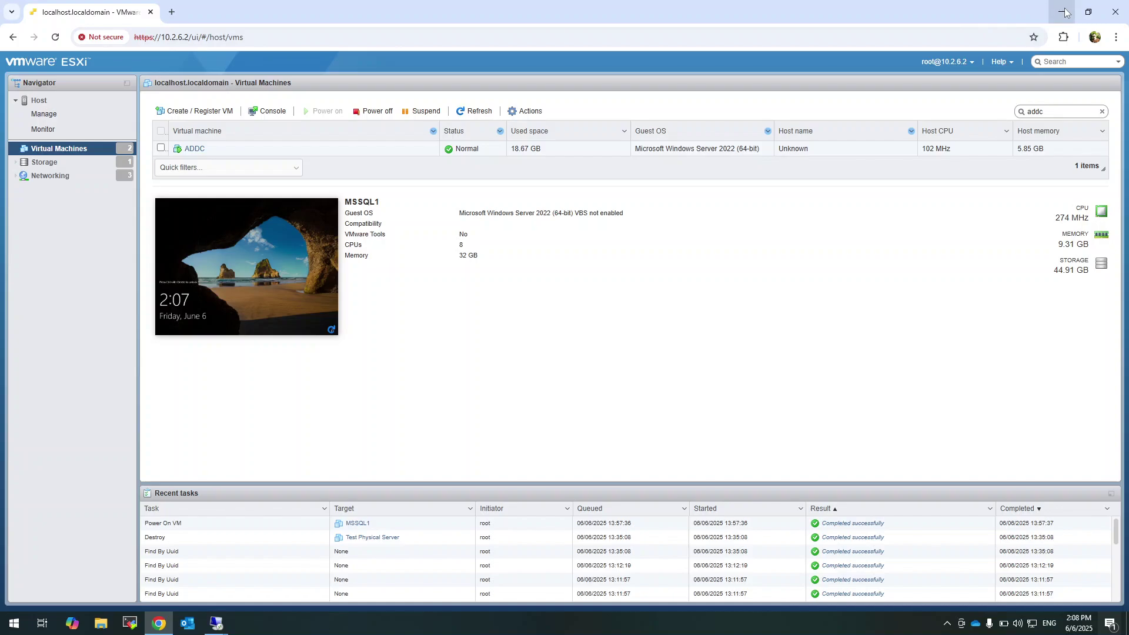
mouse_move(215, 623)
click(168, 569)
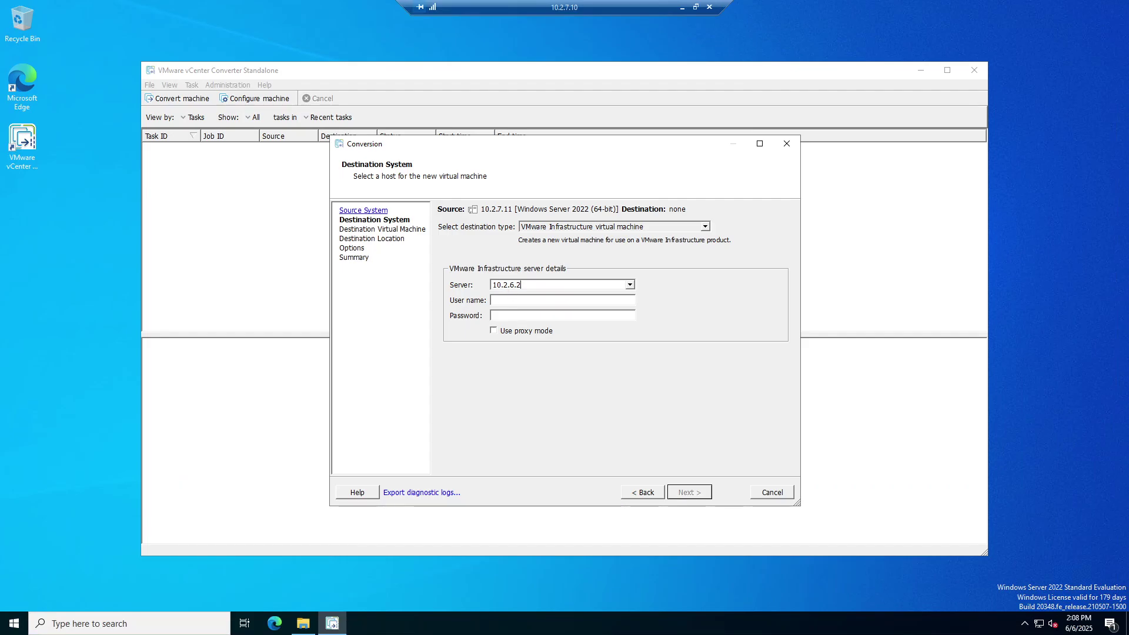
key(Tab)
- Ignore the 10.2.6.2 certificate warning and rename the new VM to TESTCONVERTED
click(687, 492)
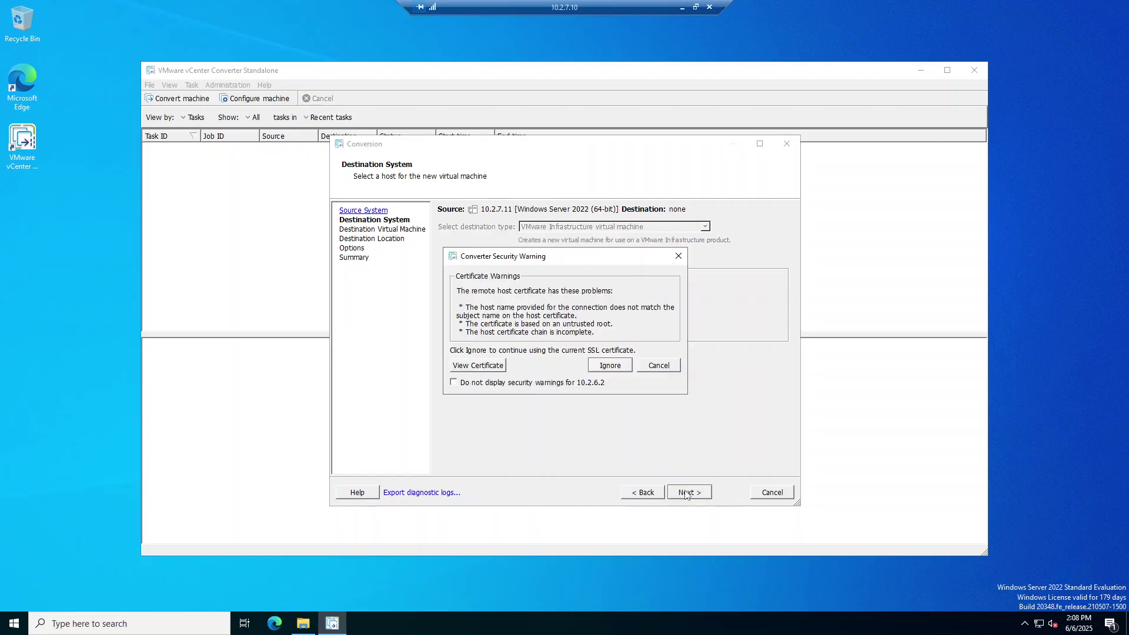
click(608, 365)
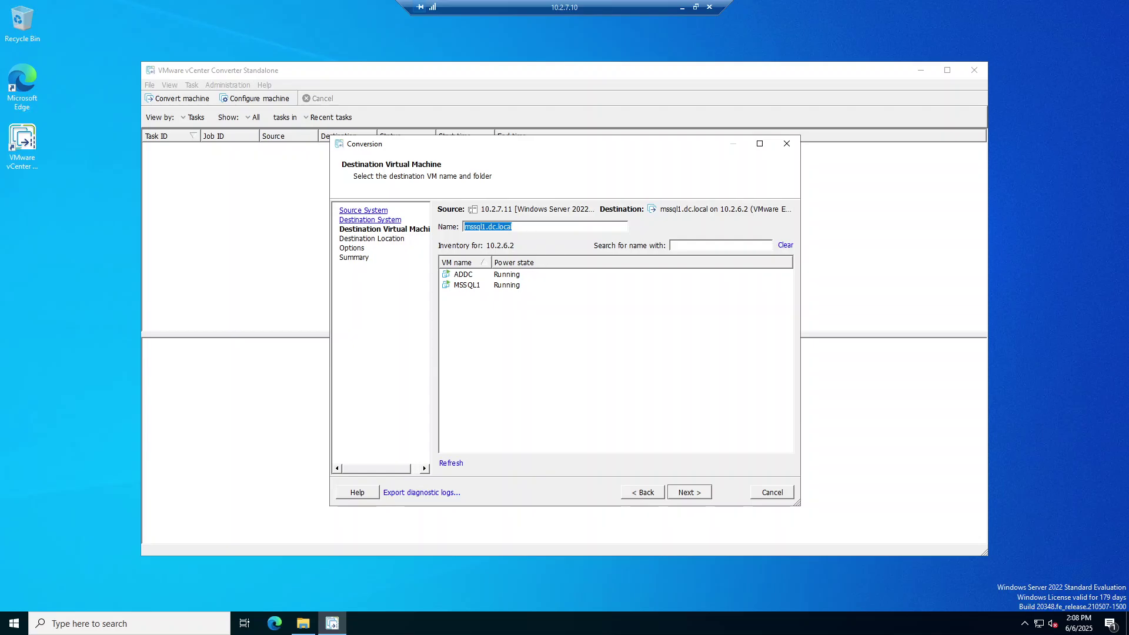
drag(514, 227, 456, 230)
text(TESTCONVER)
text(TED)
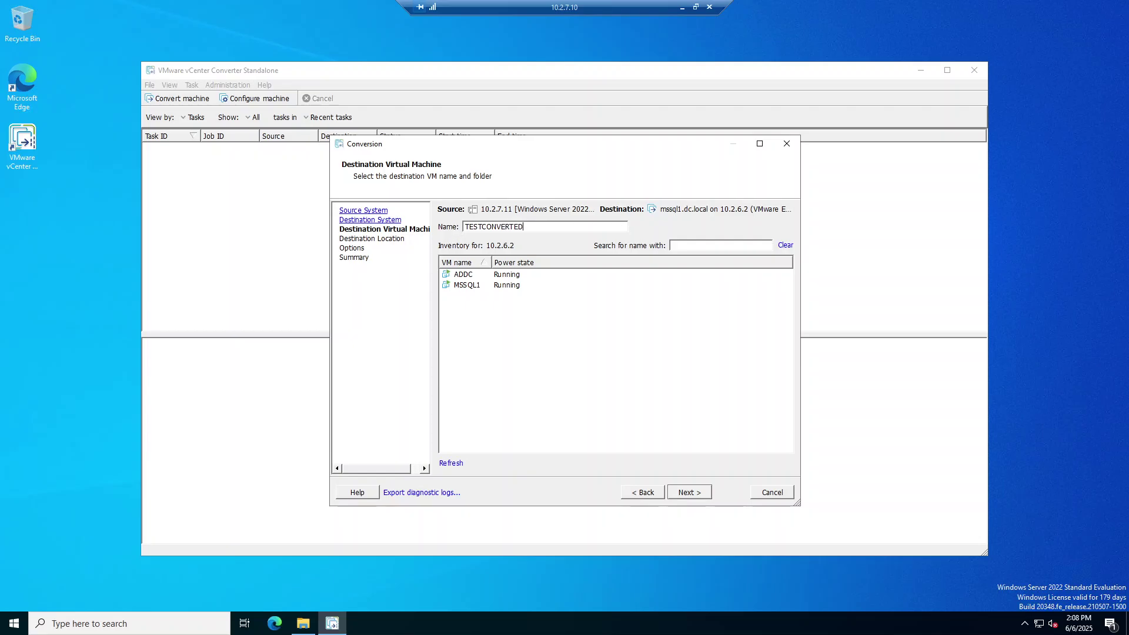
- Place the TESTCONVERTED VM on datastore1 with Version 19
click(688, 493)
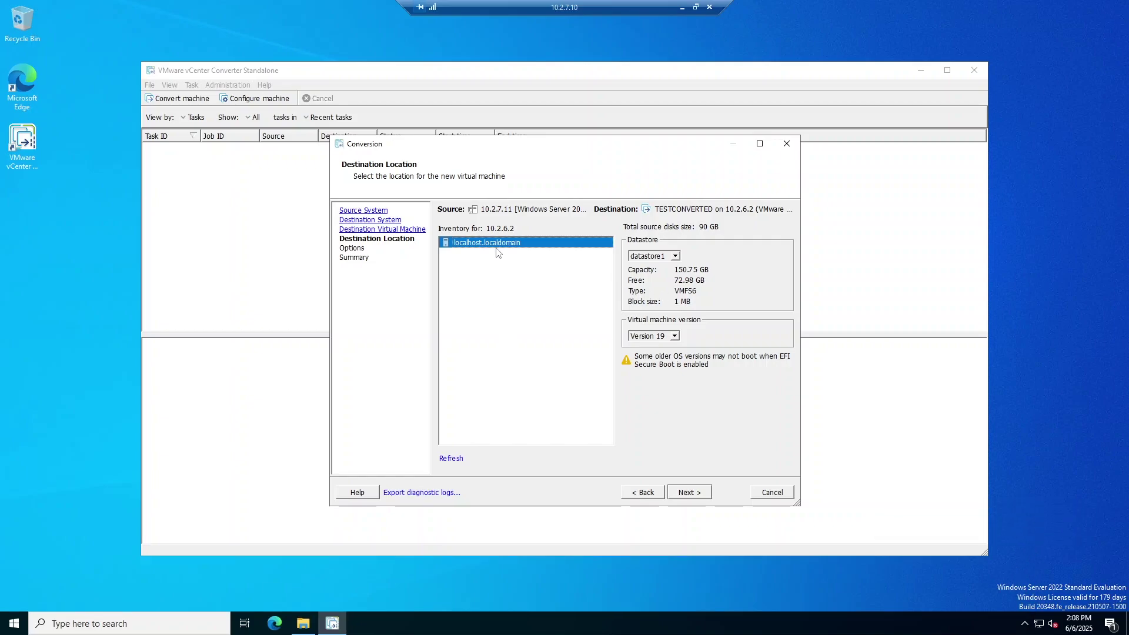
click(662, 257)
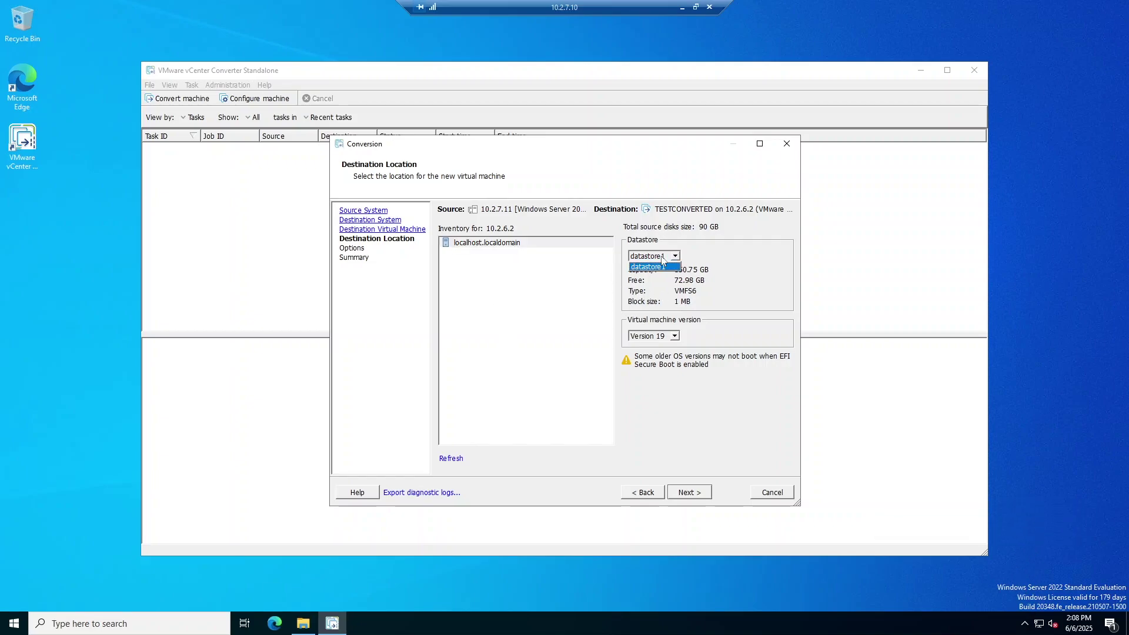
click(659, 267)
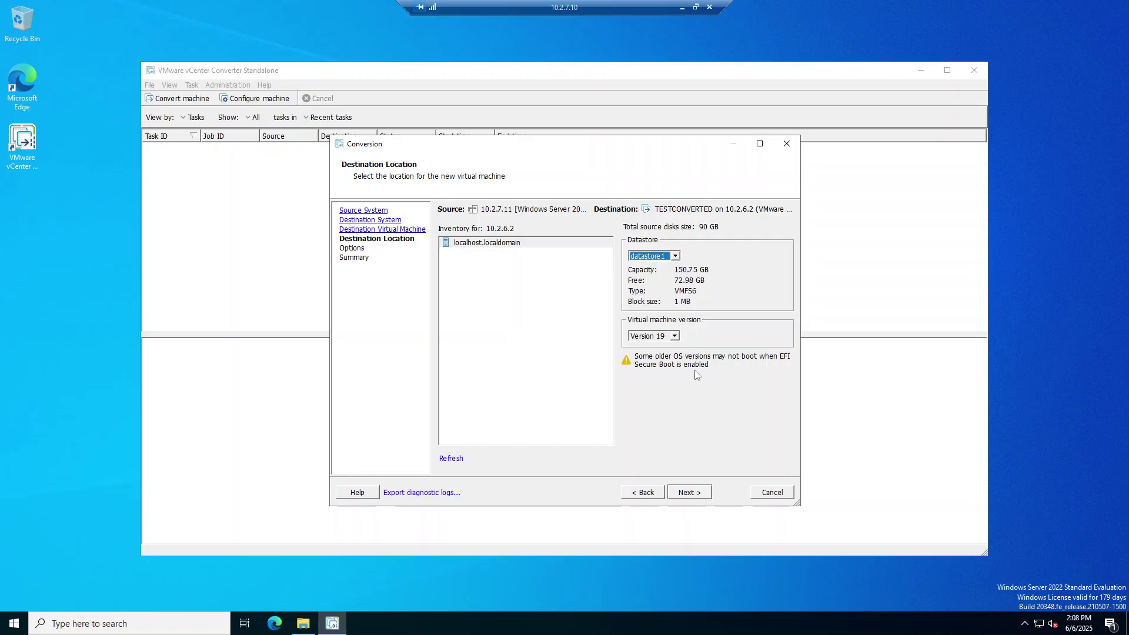
click(688, 492)
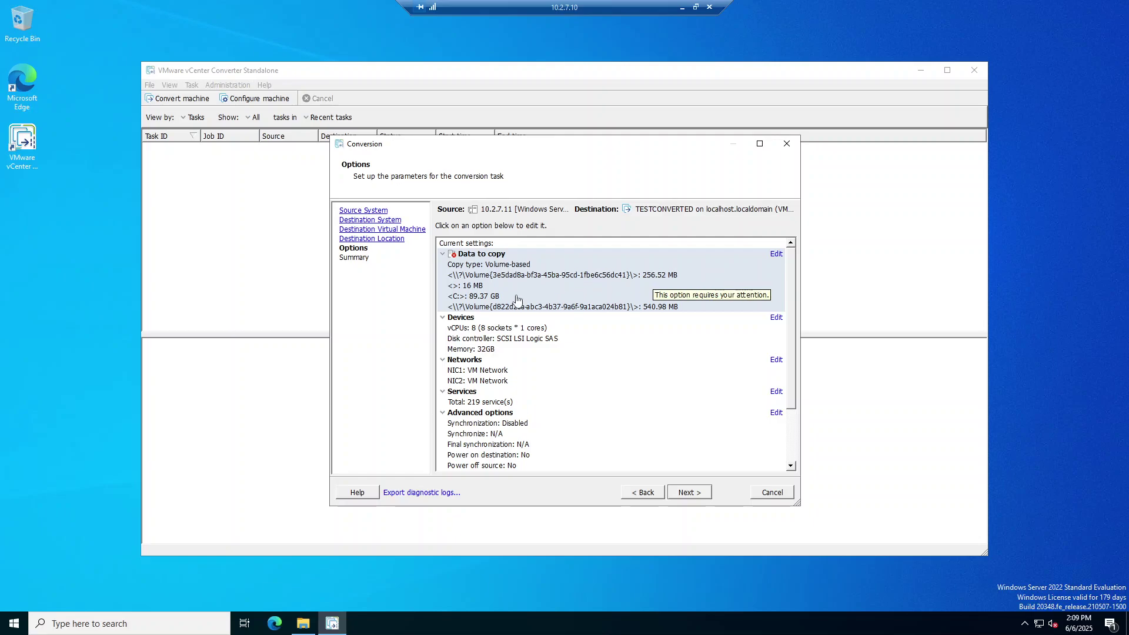
- Open the Data to copy settings, which show source disks exceeding datastore1's capacity
click(777, 255)
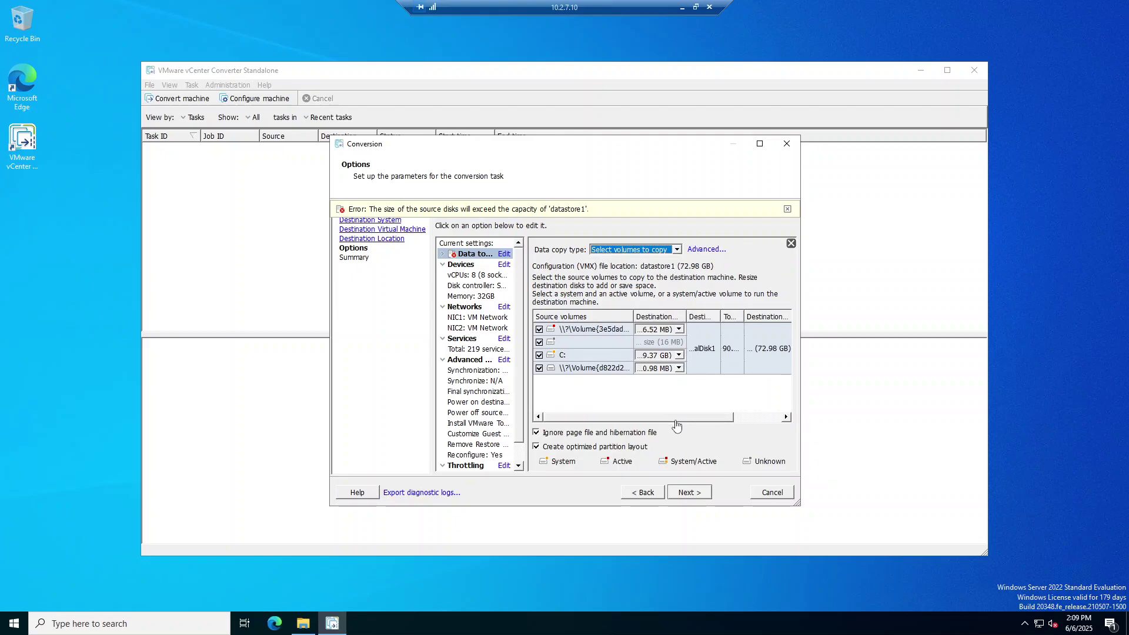
mouse_move(676, 426)
mouse_down()
mouse_move(742, 425)
mouse_move(632, 424)
mouse_up()
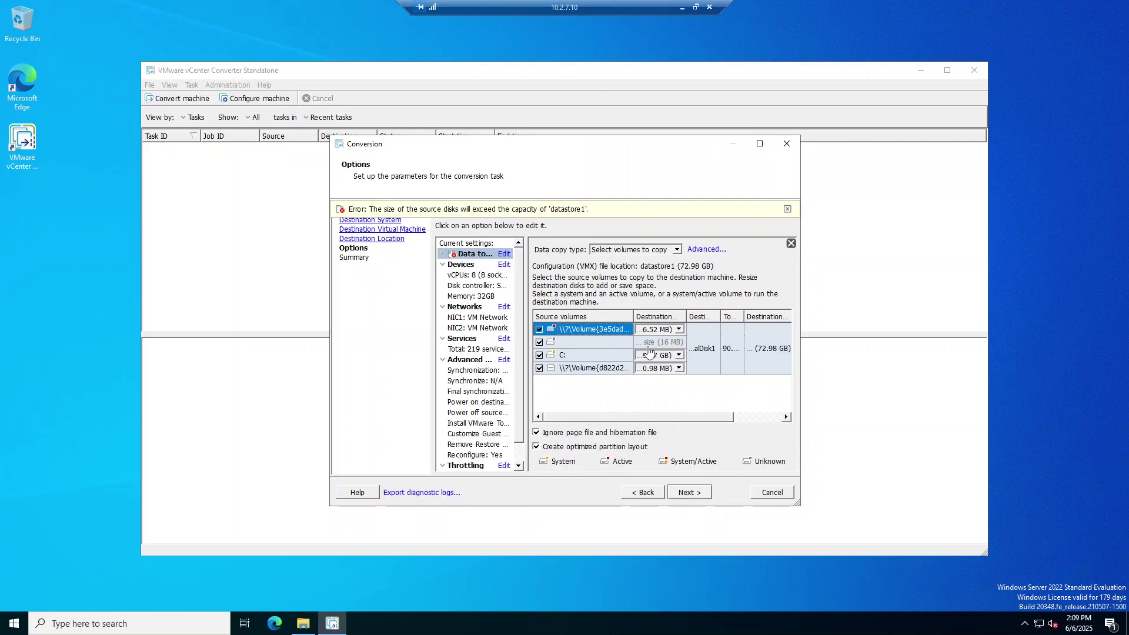
- Make VirtualDisk1 thin provisioned in the destination layout and proceed to the summary
click(706, 250)
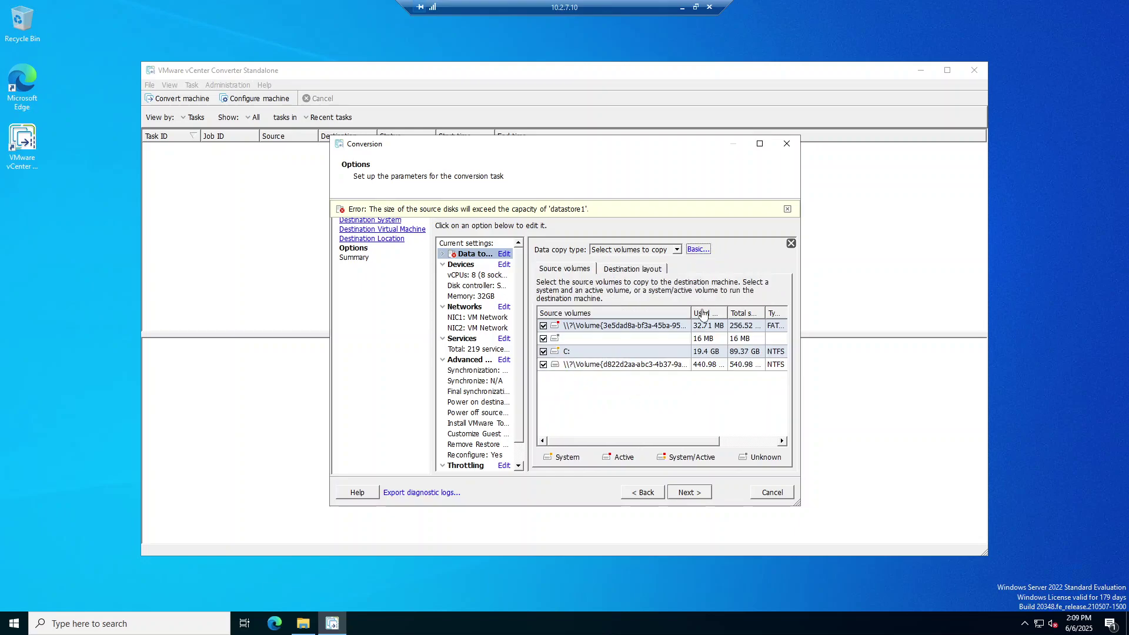
drag(667, 443, 759, 440)
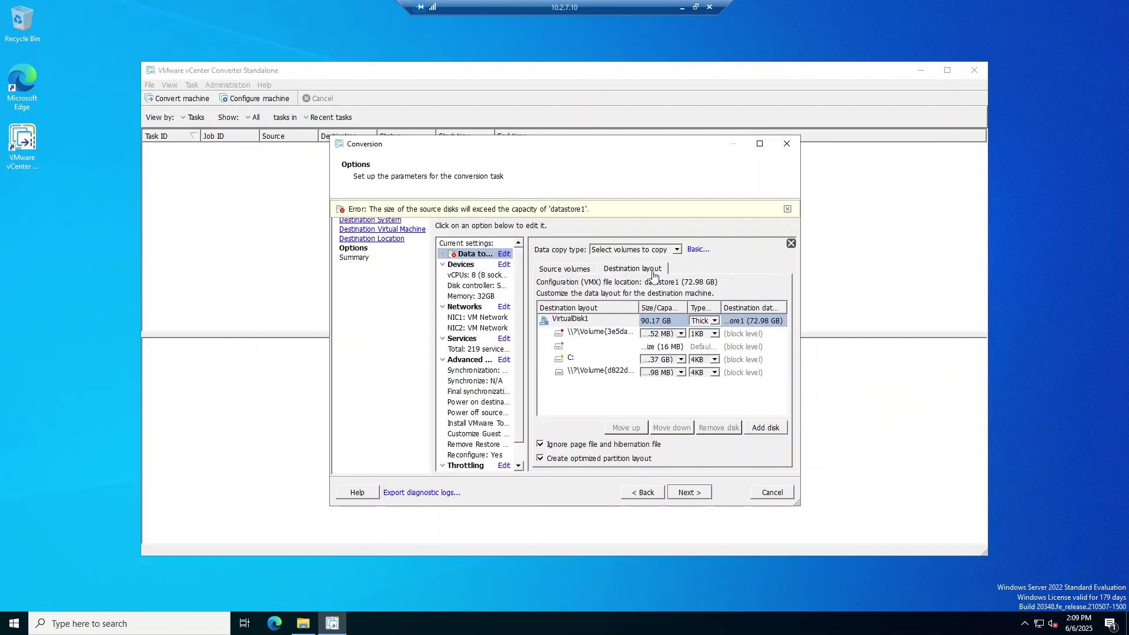
click(716, 324)
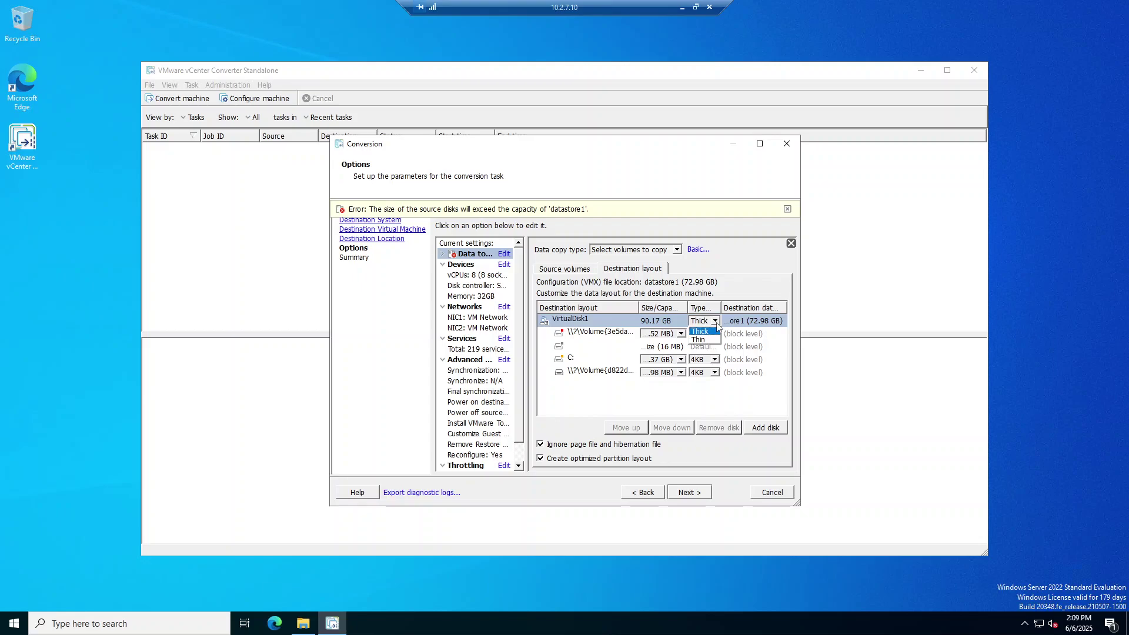
click(716, 341)
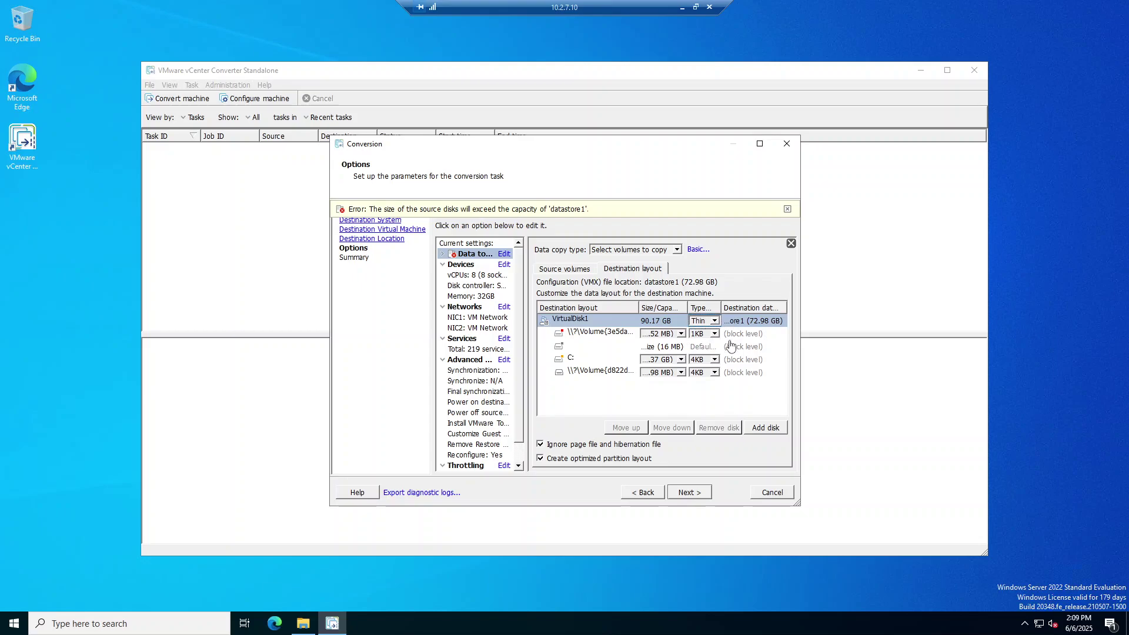
click(690, 497)
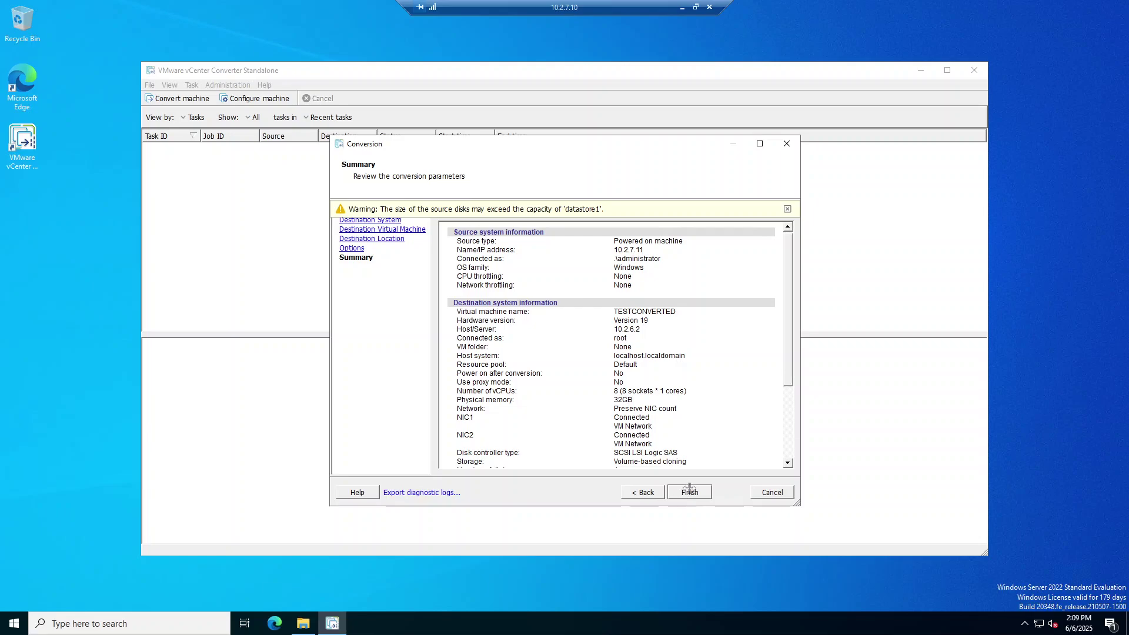
- Start the TESTCONVERTED conversion, watch job 1's task progress, then minimise the remote session
click(689, 493)
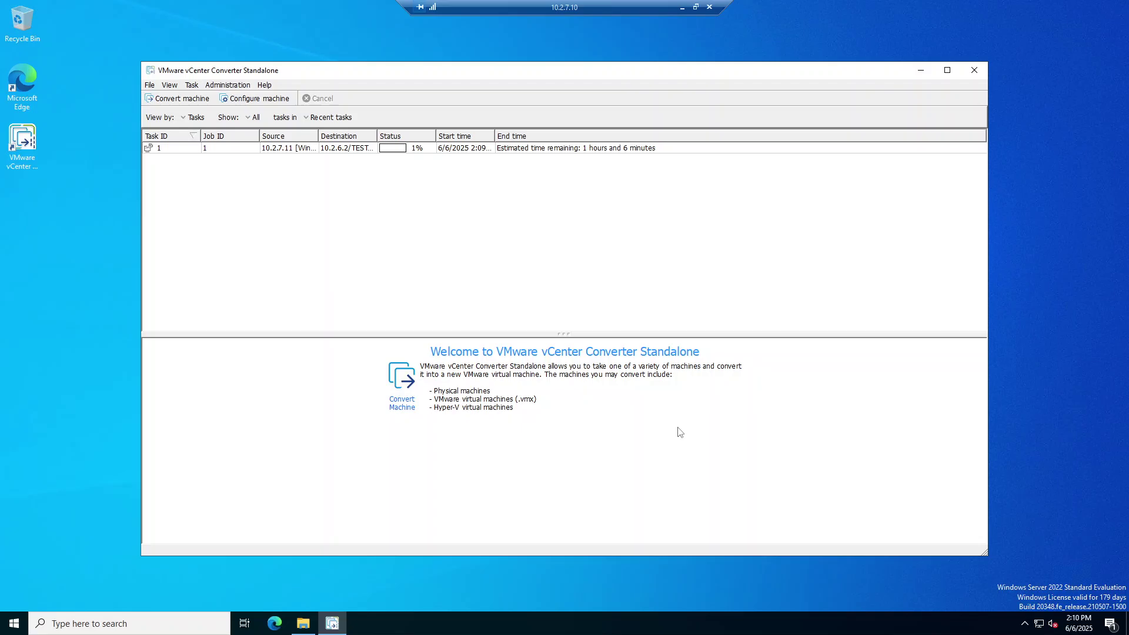
click(192, 152)
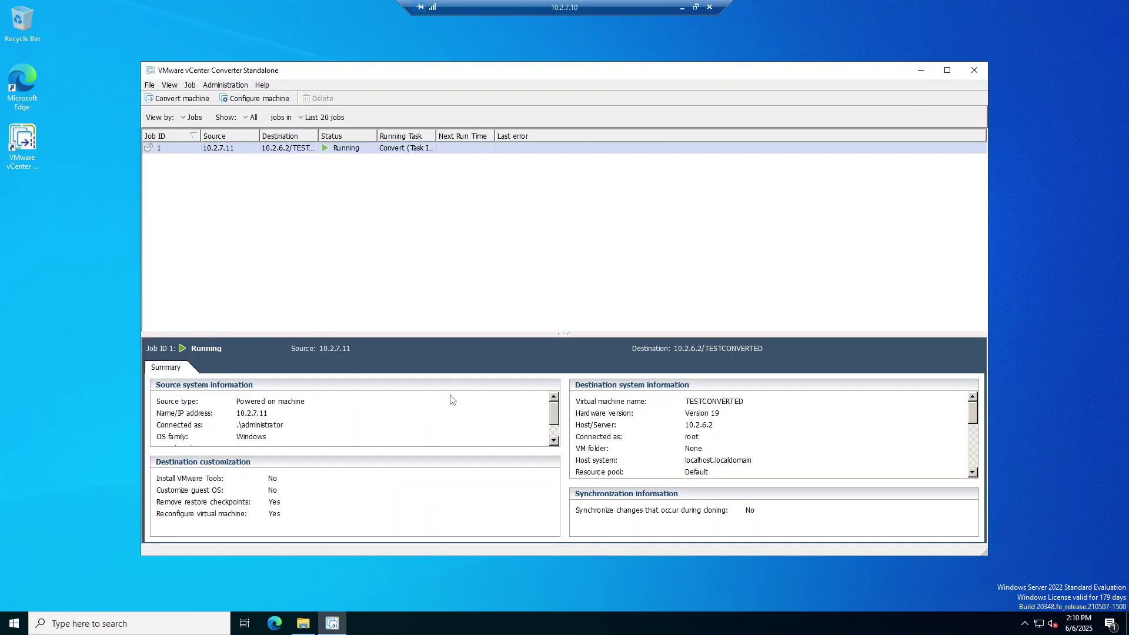
click(213, 152)
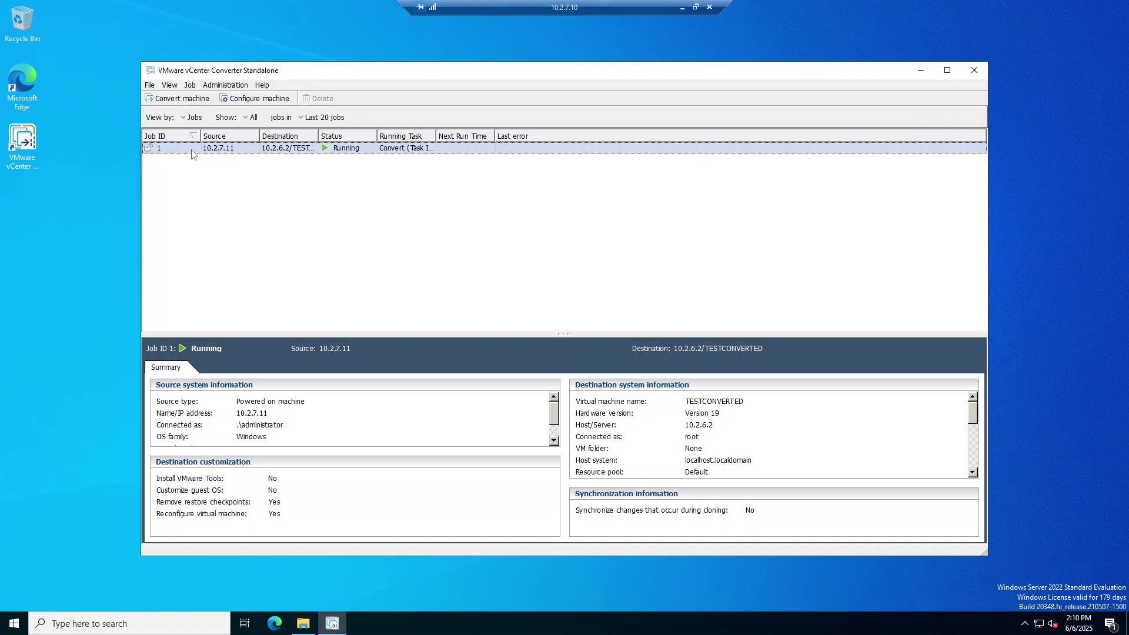
double_click(191, 152)
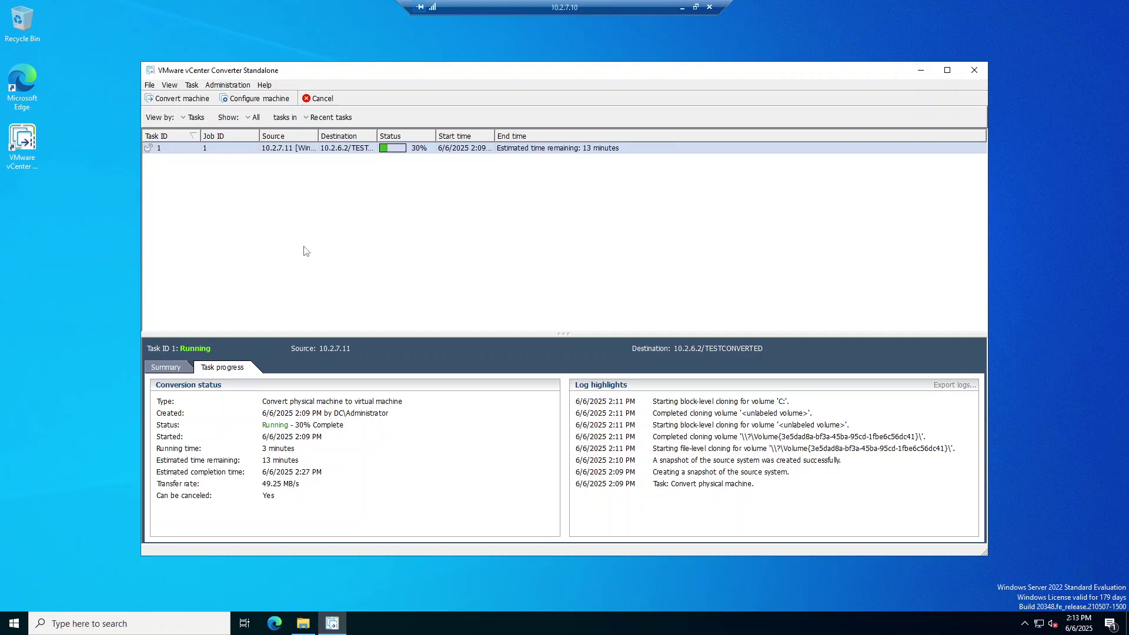
click(681, 8)
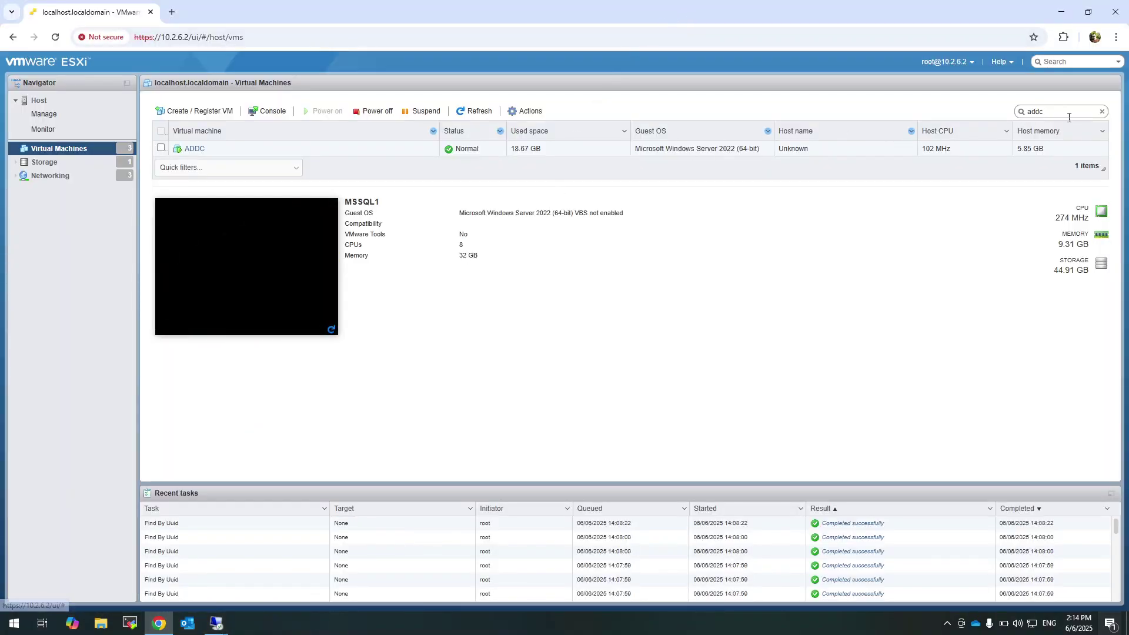
- Clear the addc VM filter, select TESTCONVERTED, and return to the converter remote session
drag(1063, 111, 1025, 113)
key(BackSpace)
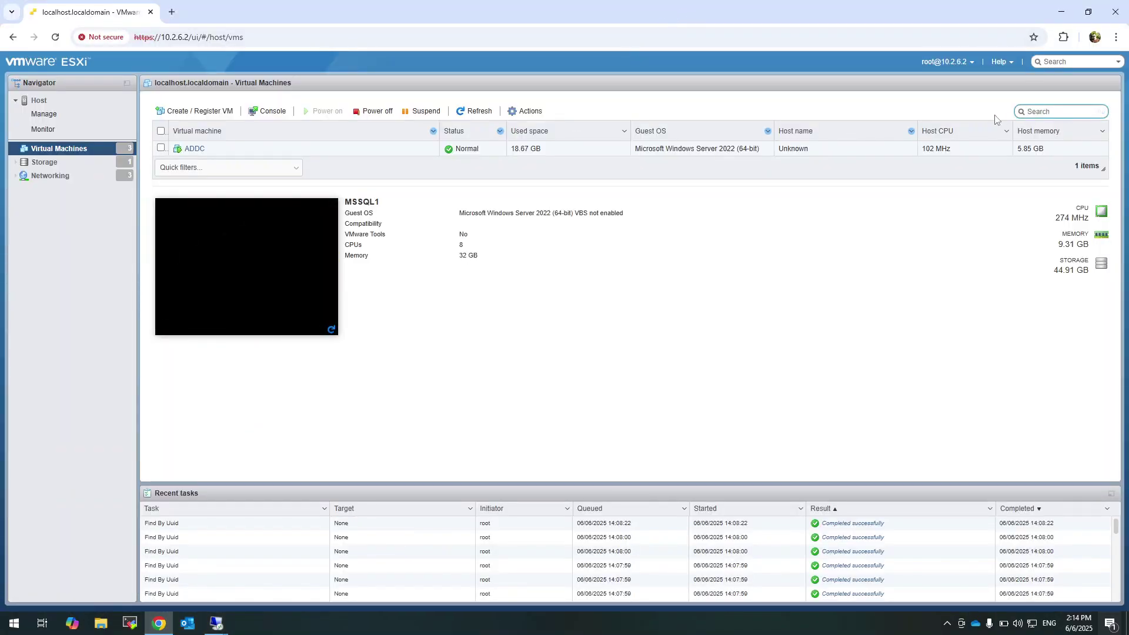
click(574, 282)
click(251, 180)
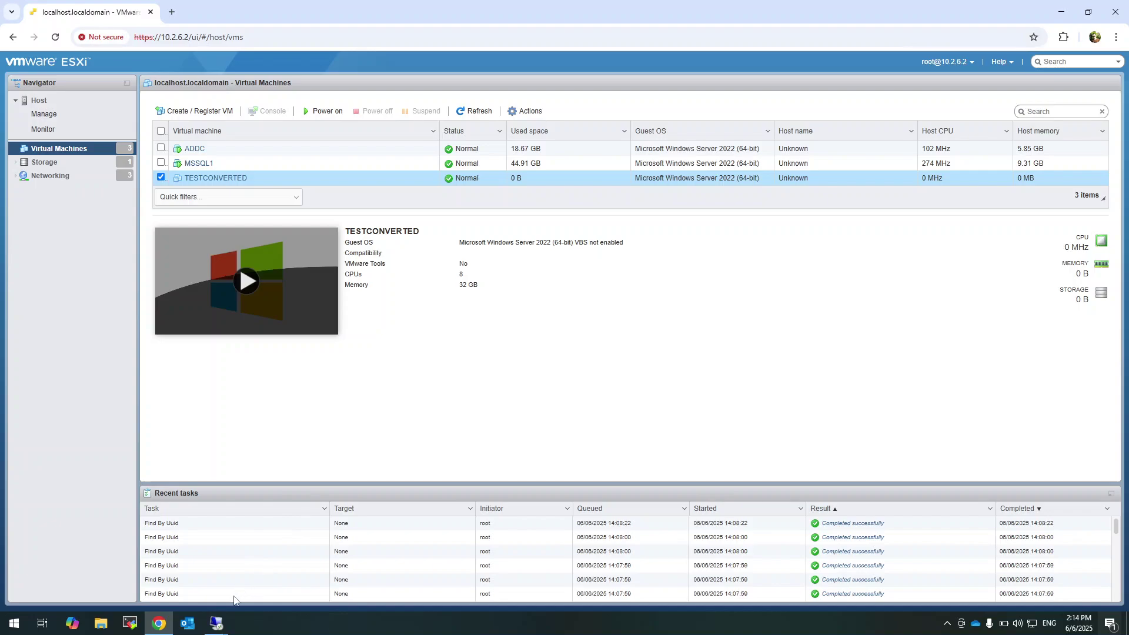
mouse_move(216, 624)
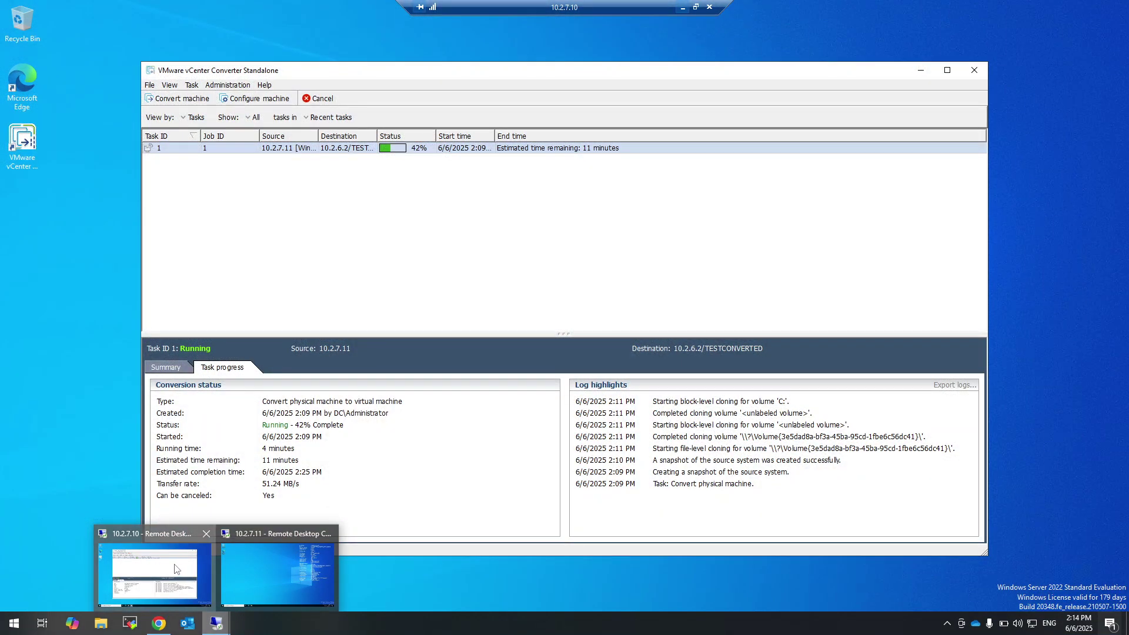
click(173, 565)
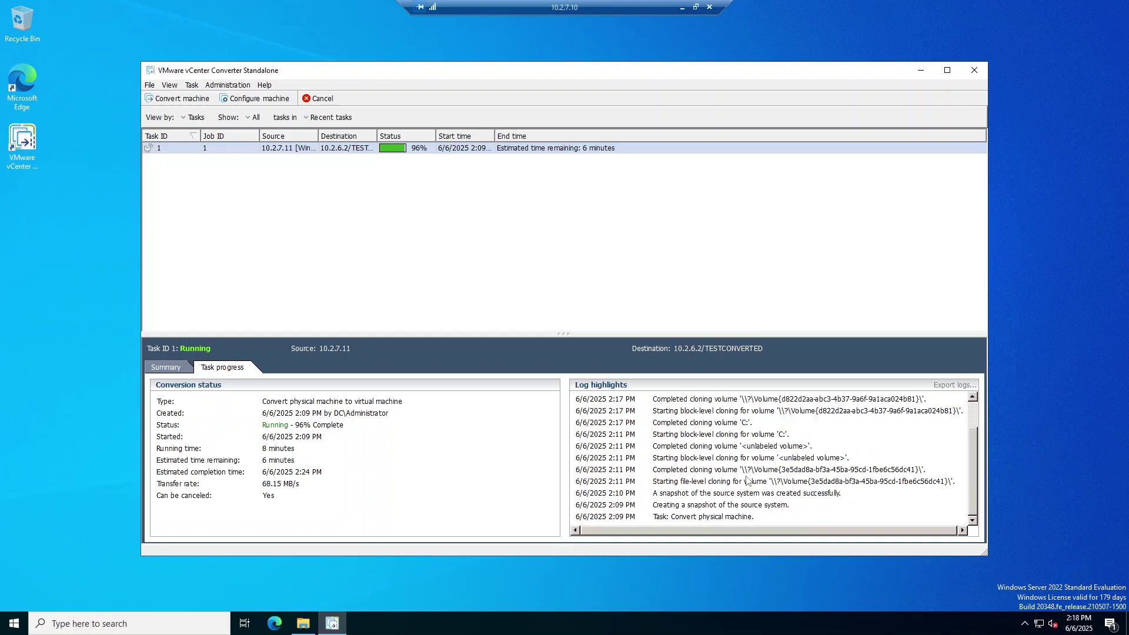
- Refresh the ESXi virtual machine list to update TESTCONVERTED's details
click(680, 8)
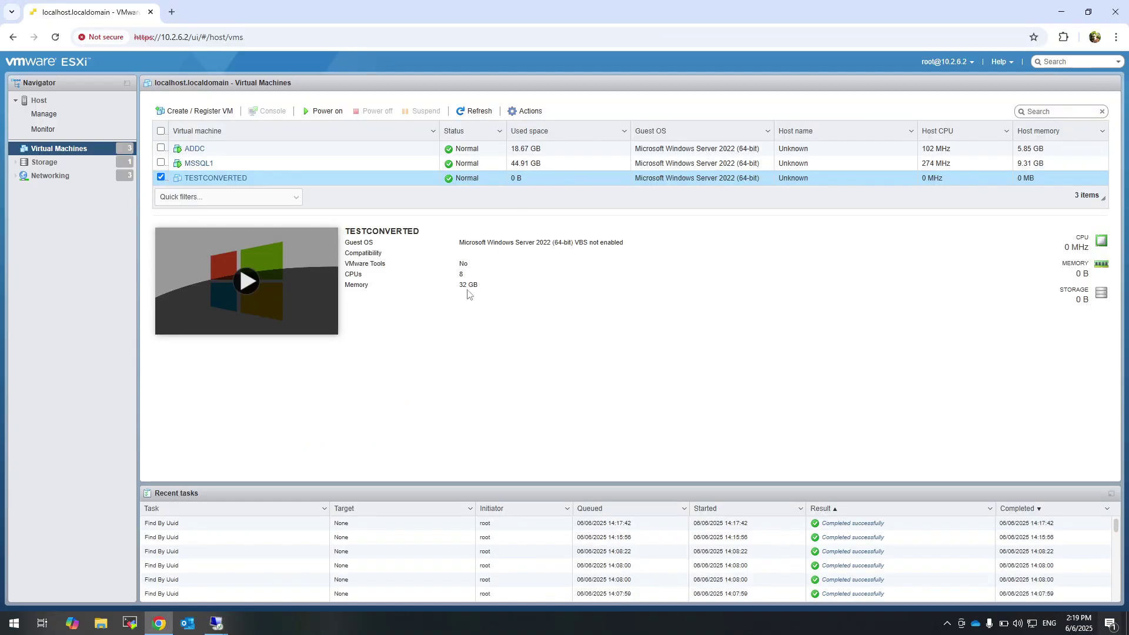
click(473, 115)
click(472, 114)
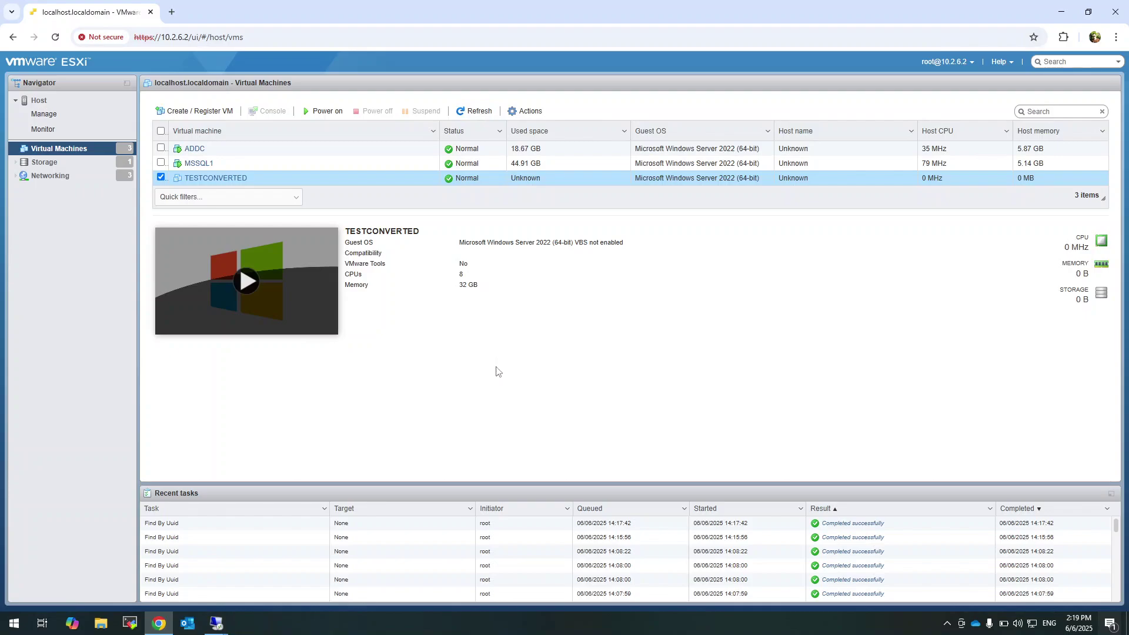
mouse_move(216, 624)
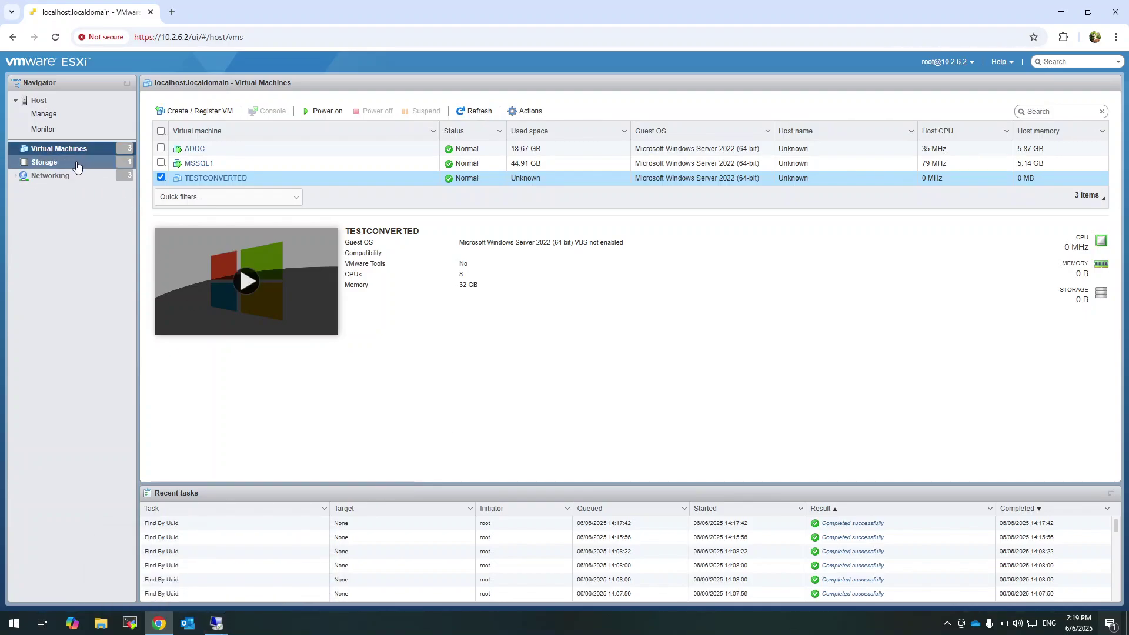
- Refresh datastore1 usage (102.84 GB provisioned, 47.91 GB free), then return to the converter session
click(77, 168)
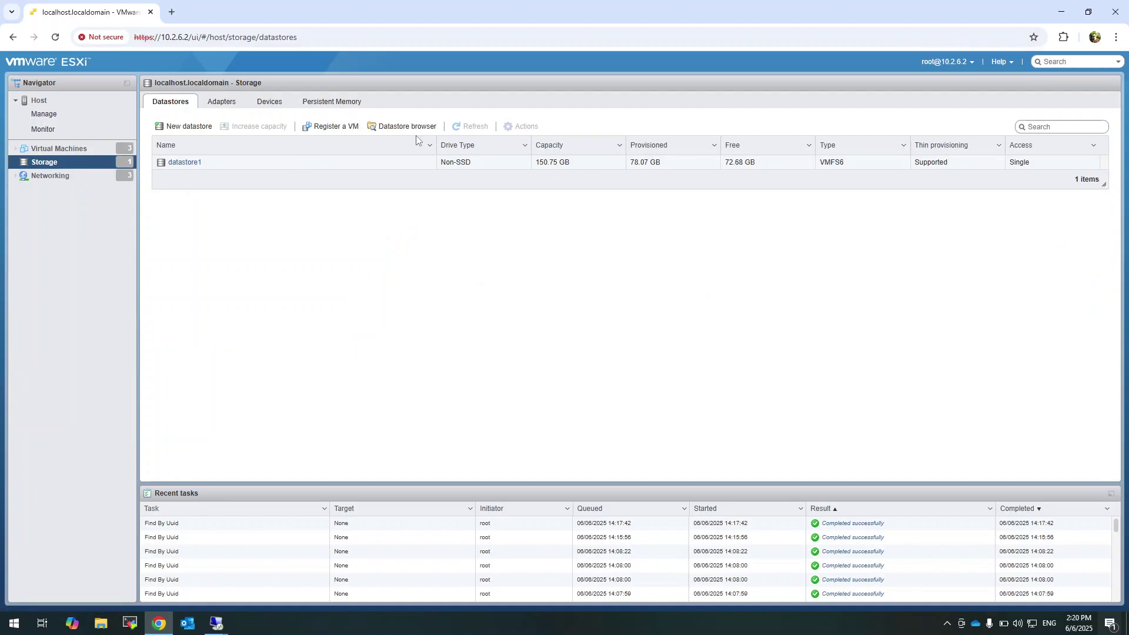
click(363, 169)
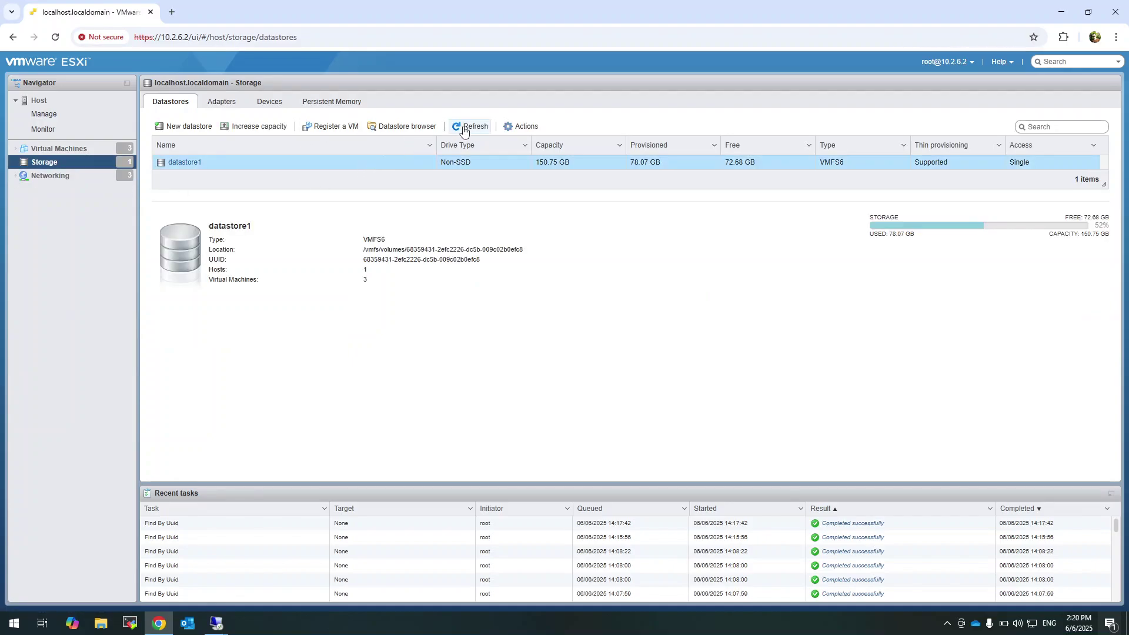
click(469, 128)
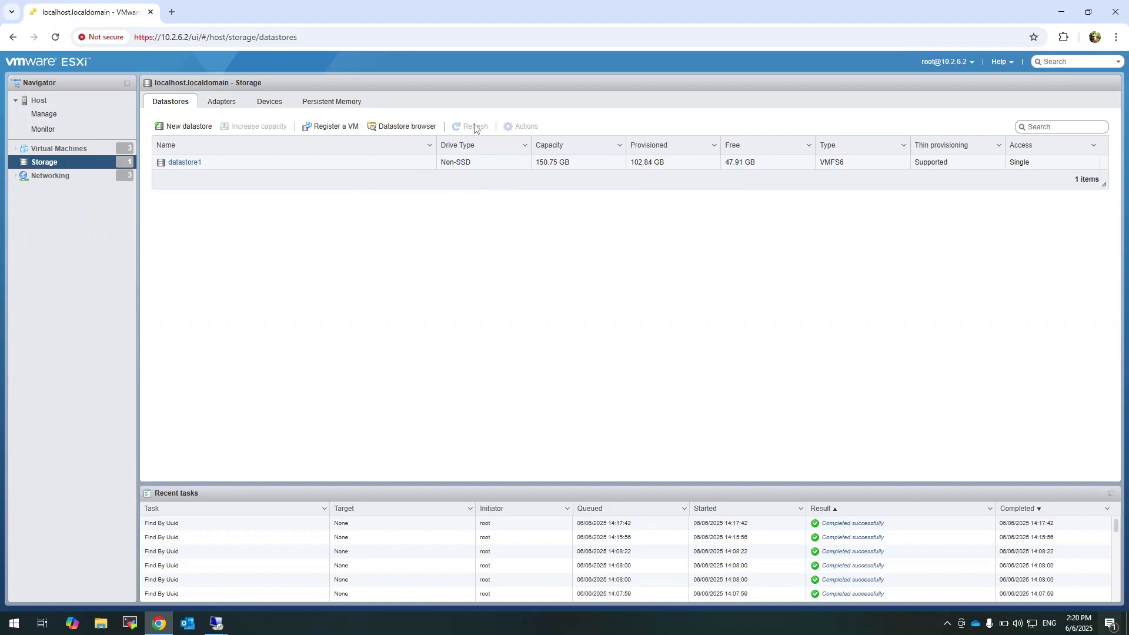
click(395, 166)
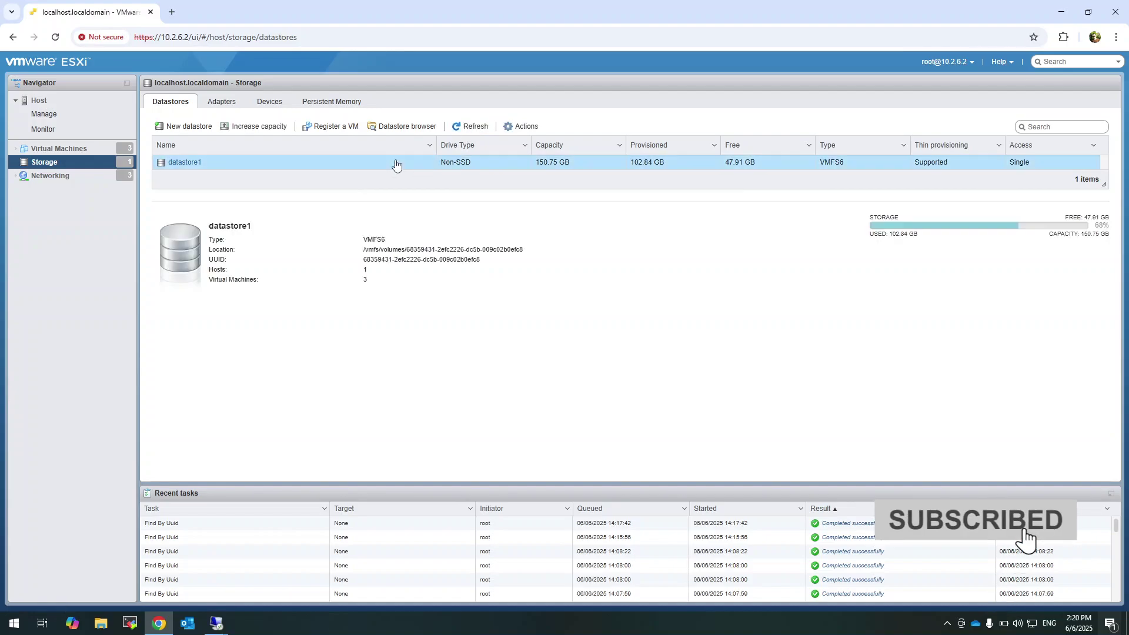
click(472, 129)
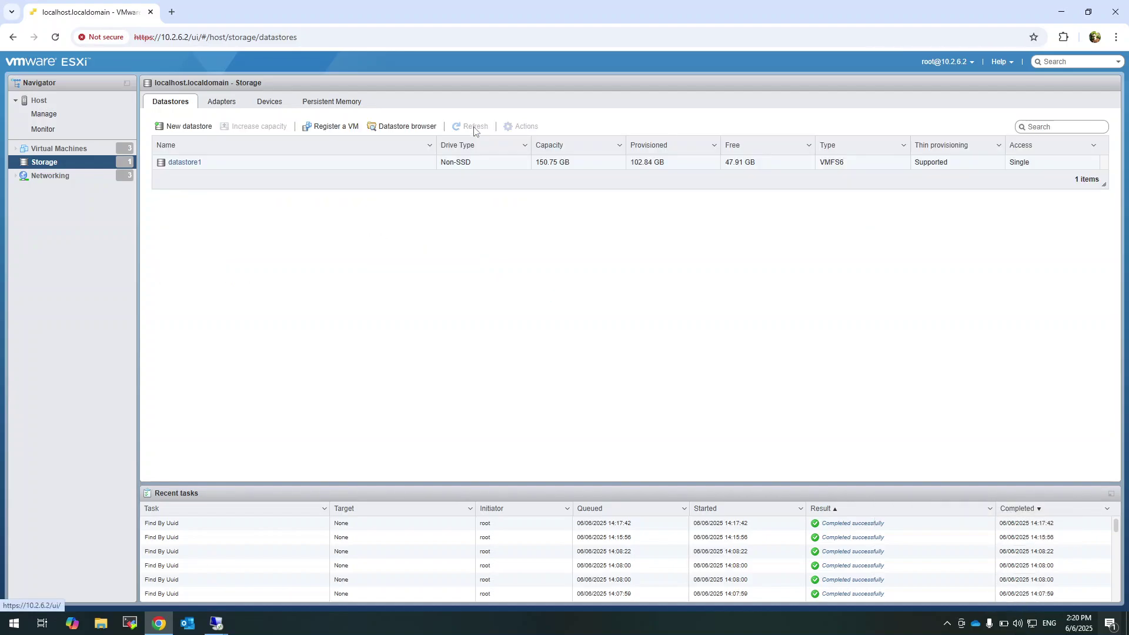
click(216, 623)
click(193, 569)
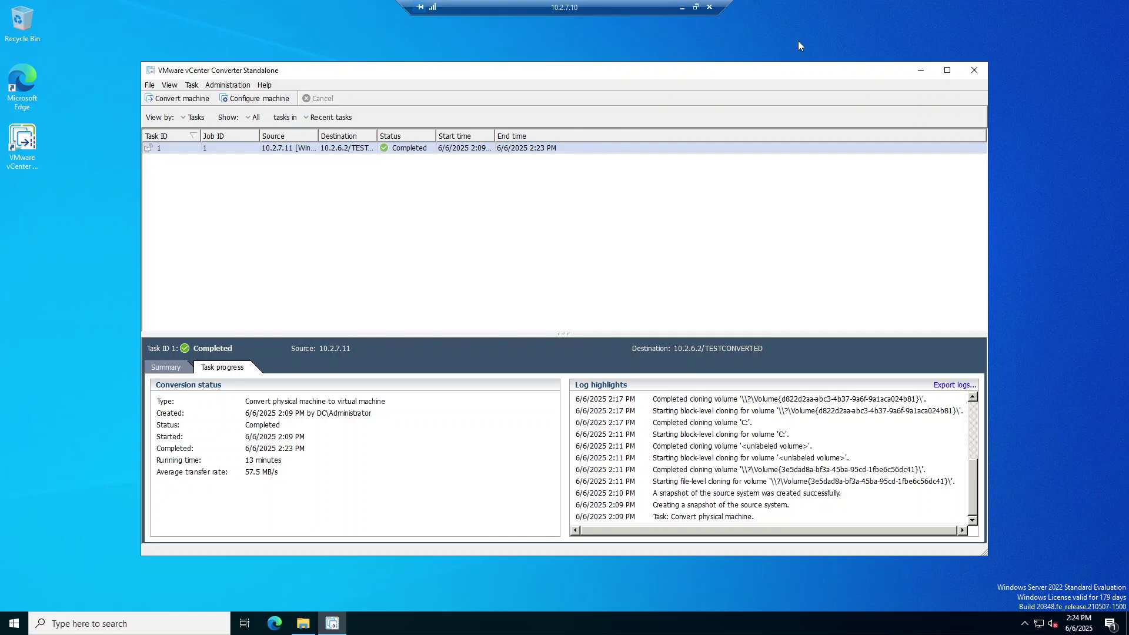
- Power on TESTCONVERTED from its console preview in the Virtual Machines list and open its console
click(682, 8)
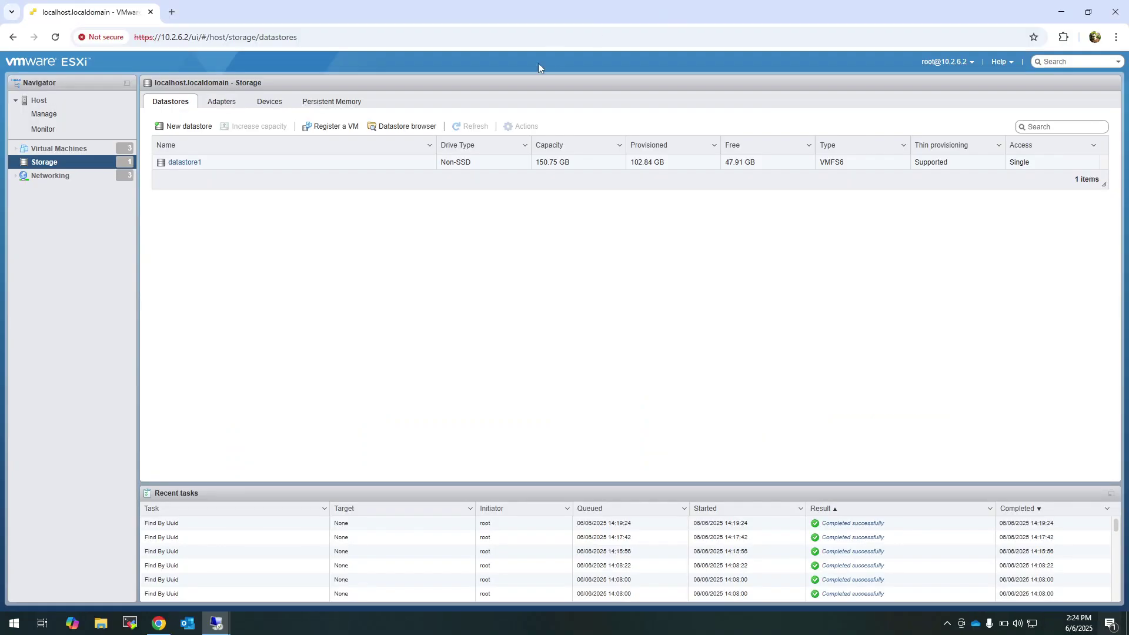
click(105, 149)
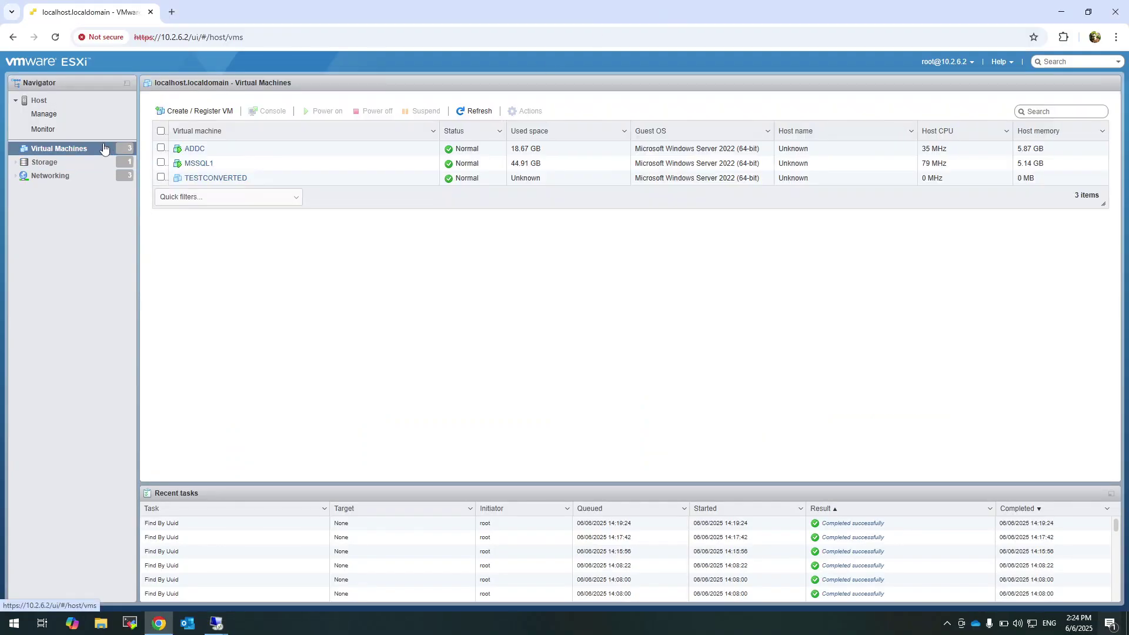
click(274, 181)
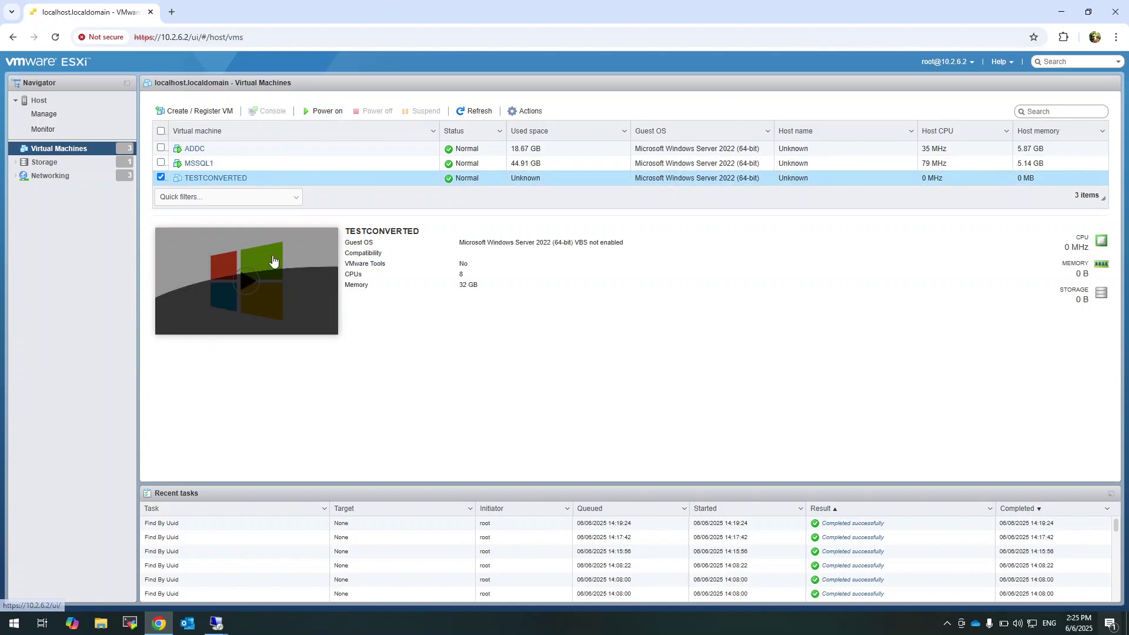
click(247, 278)
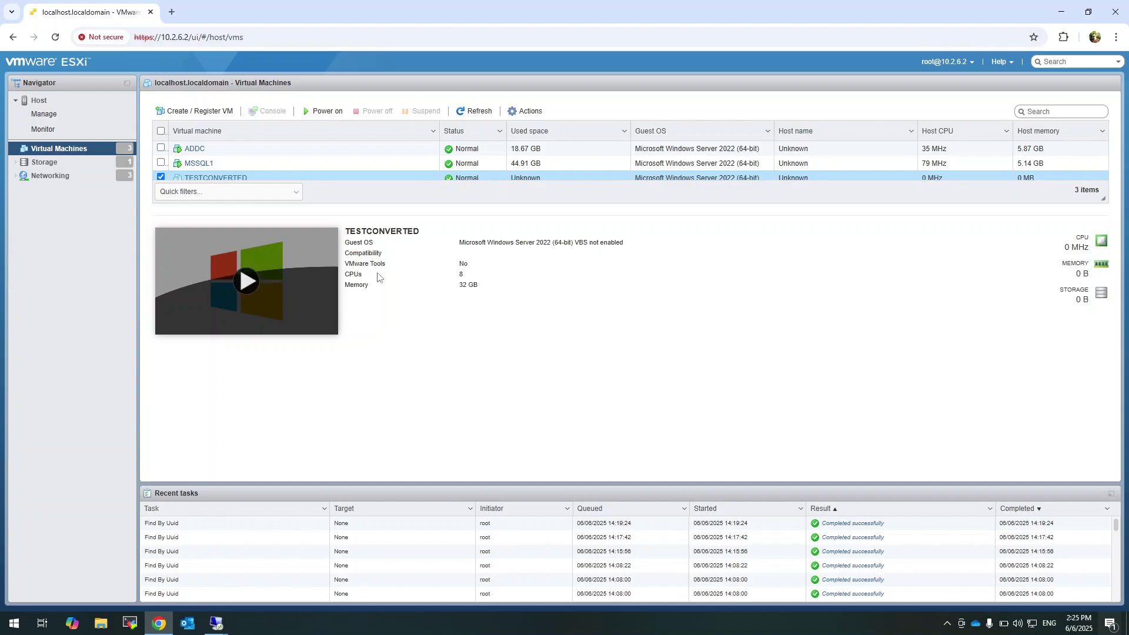
click(247, 277)
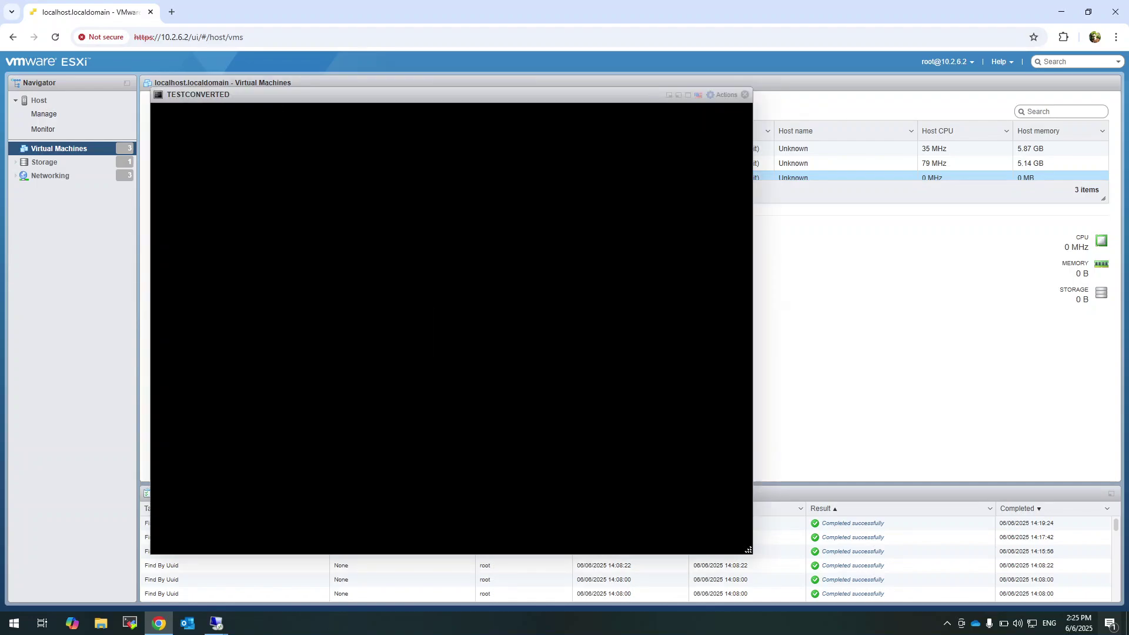
- Open and dismiss the MSSQL1 actions menu, then move the console window aside
click(809, 167)
right_click(806, 163)
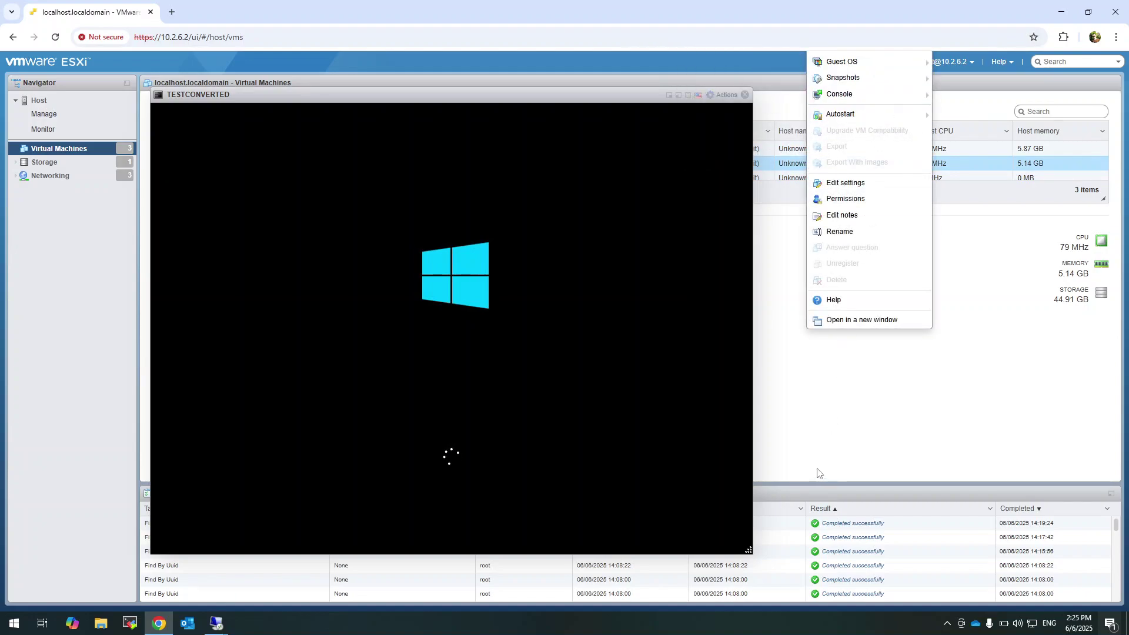
click(824, 436)
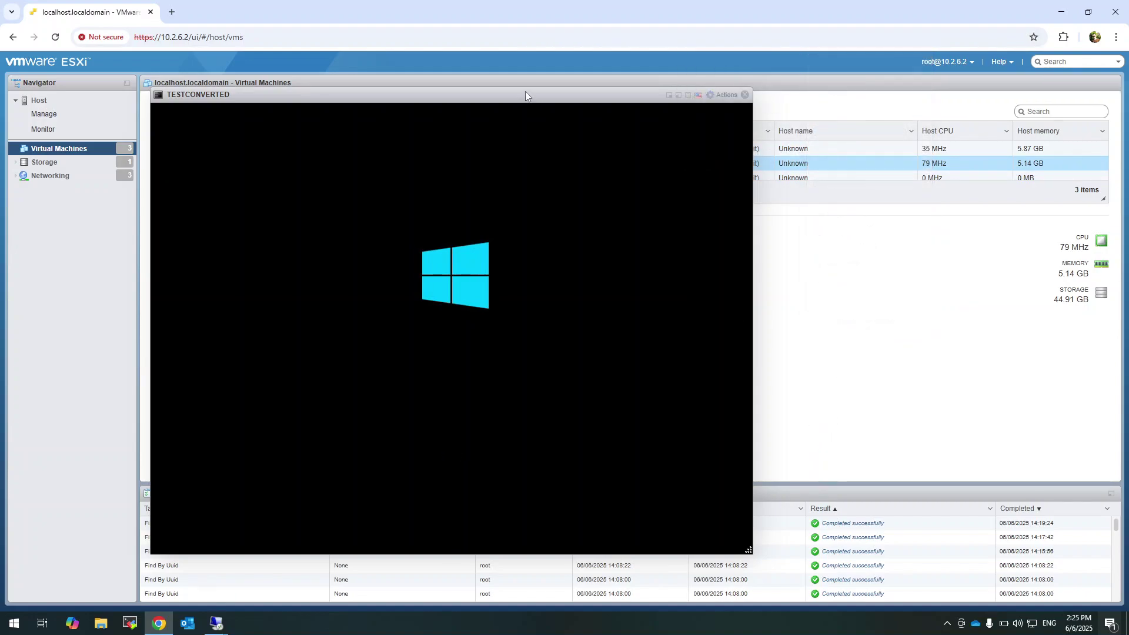
drag(518, 102, 615, 103)
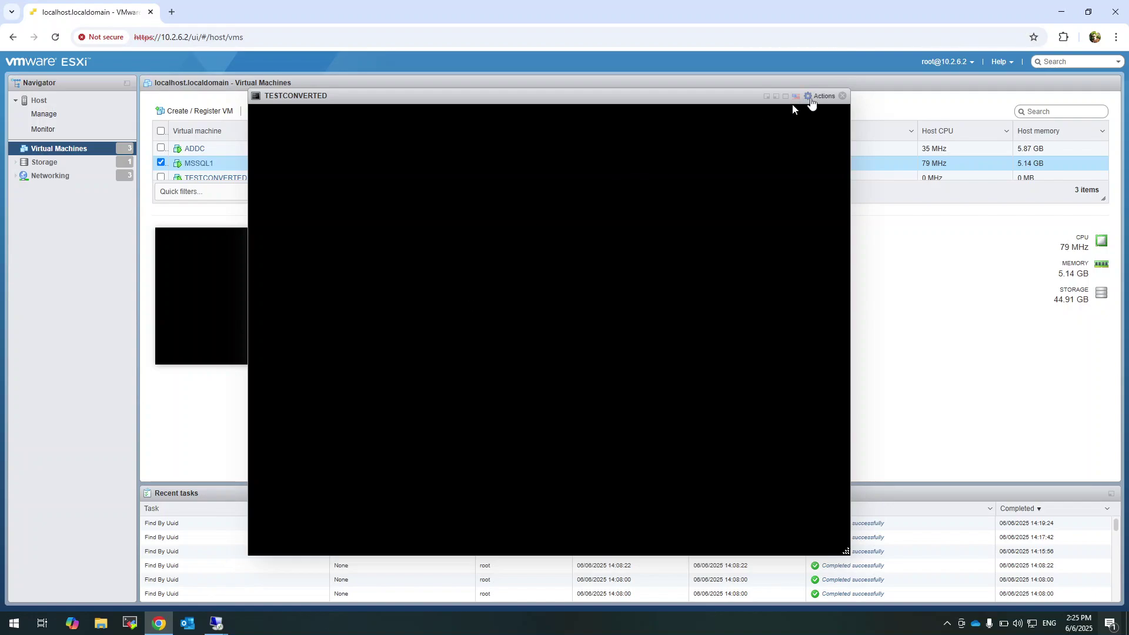
- Review TESTCONVERTED's Edit settings and cancel without changes
click(823, 96)
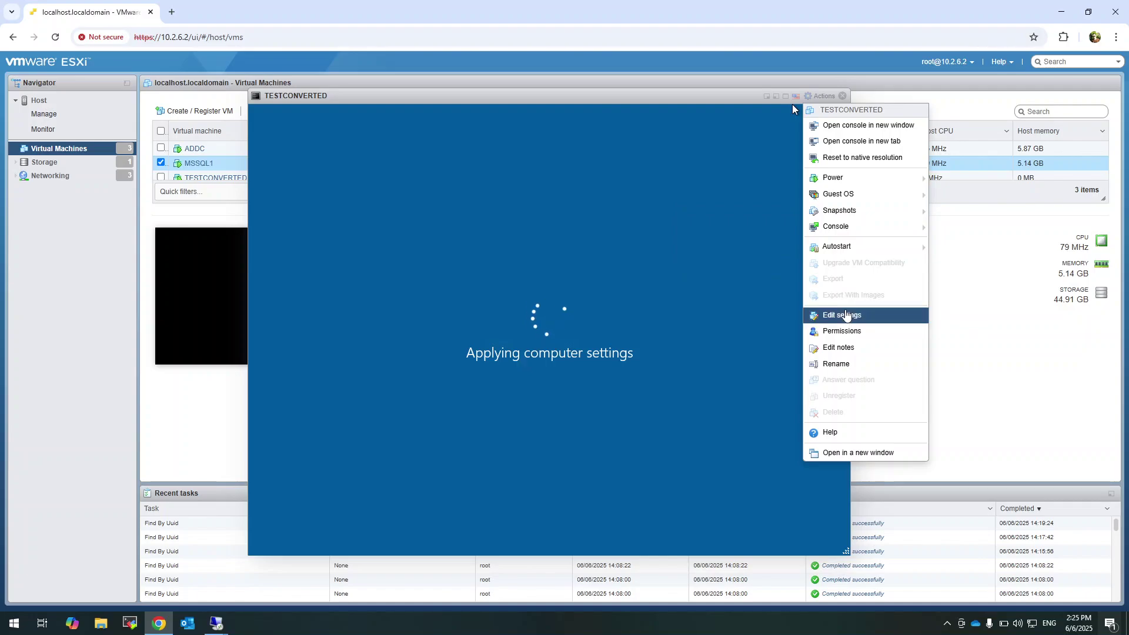
click(845, 316)
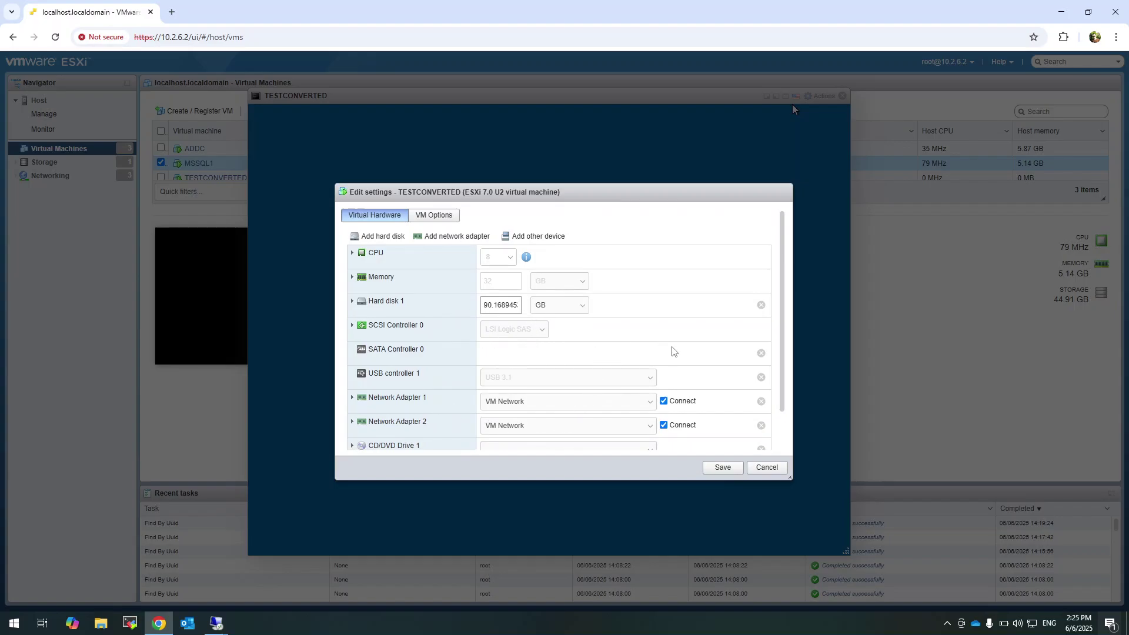
click(764, 468)
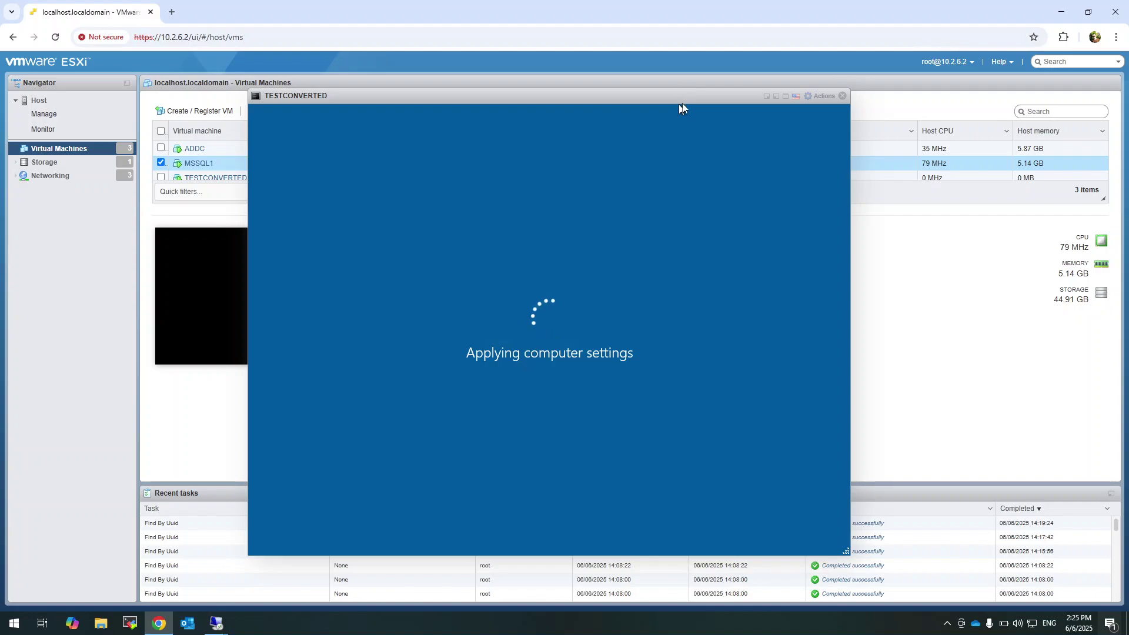
- Close the TESTCONVERTED console and refresh the VM list to show it running
drag(680, 108, 588, 103)
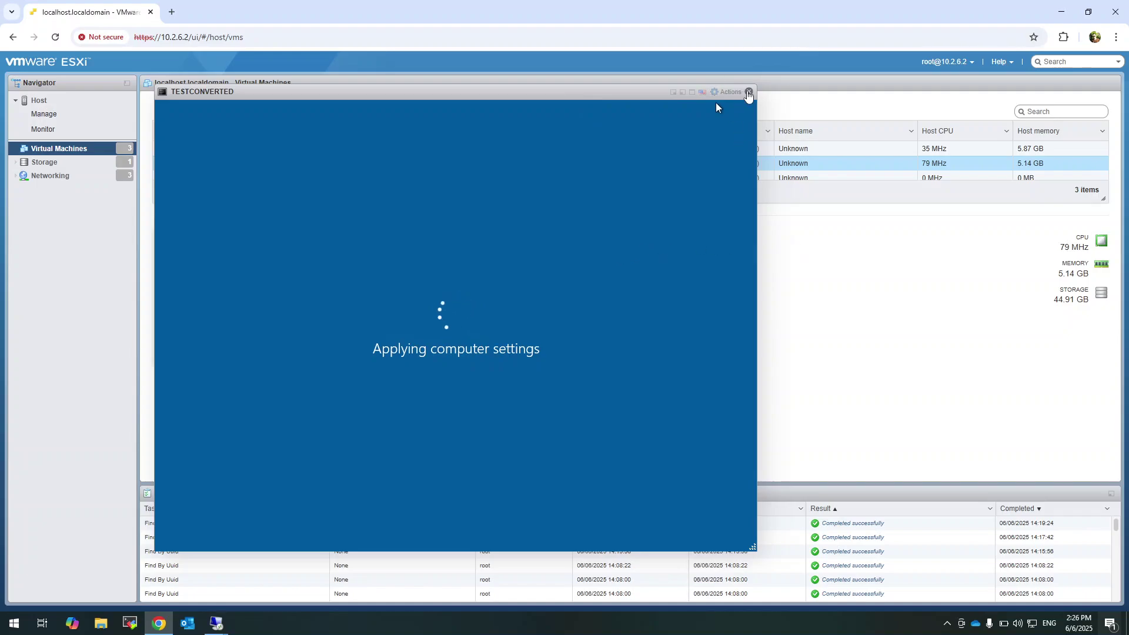
click(748, 92)
click(484, 111)
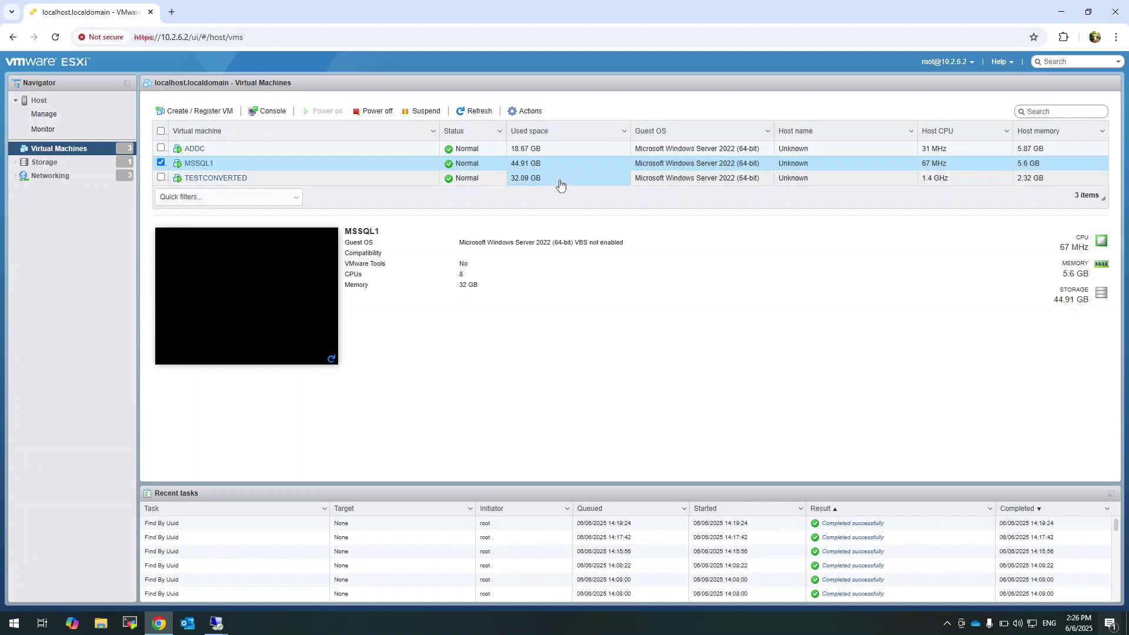
- Confirm TESTCONVERTED's console shows the Windows lock screen, close it, and return to the converter
click(556, 182)
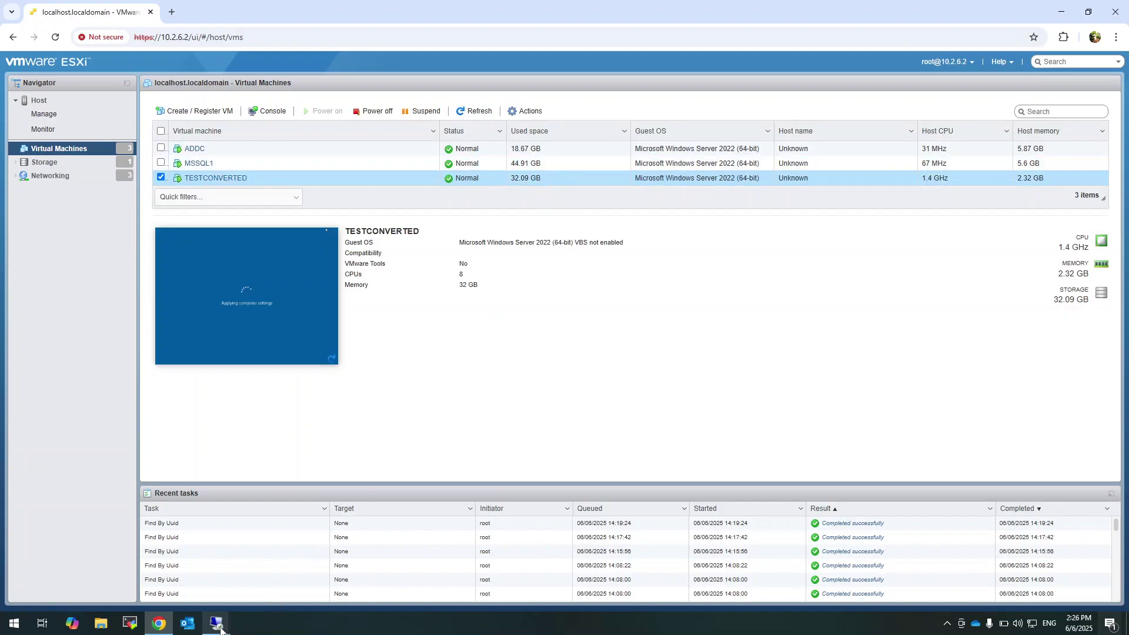
click(312, 291)
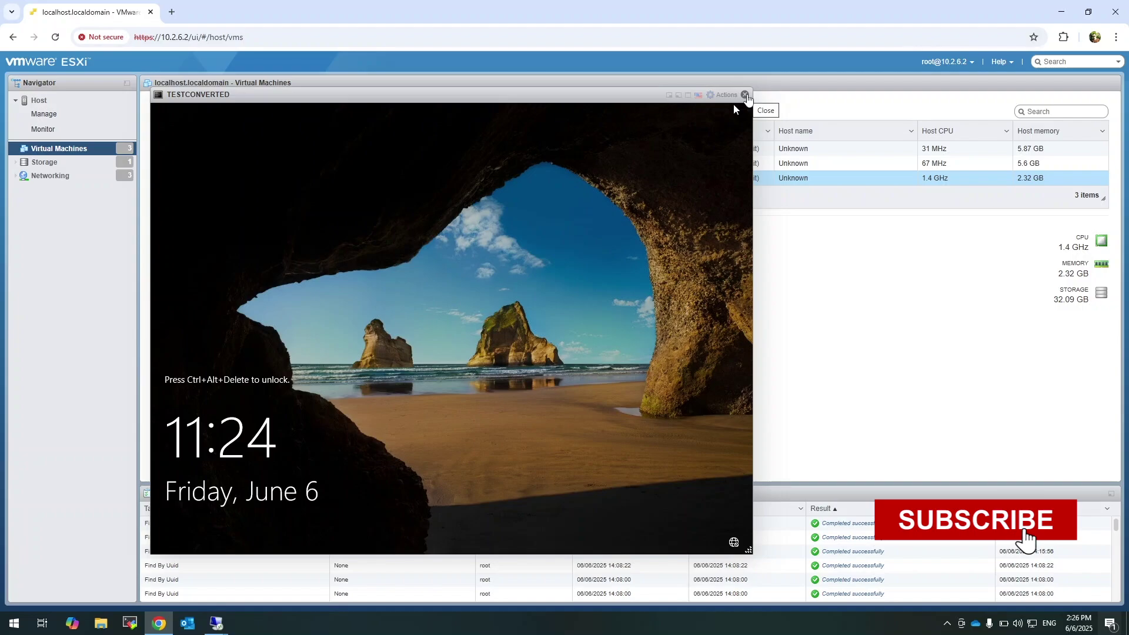
click(746, 96)
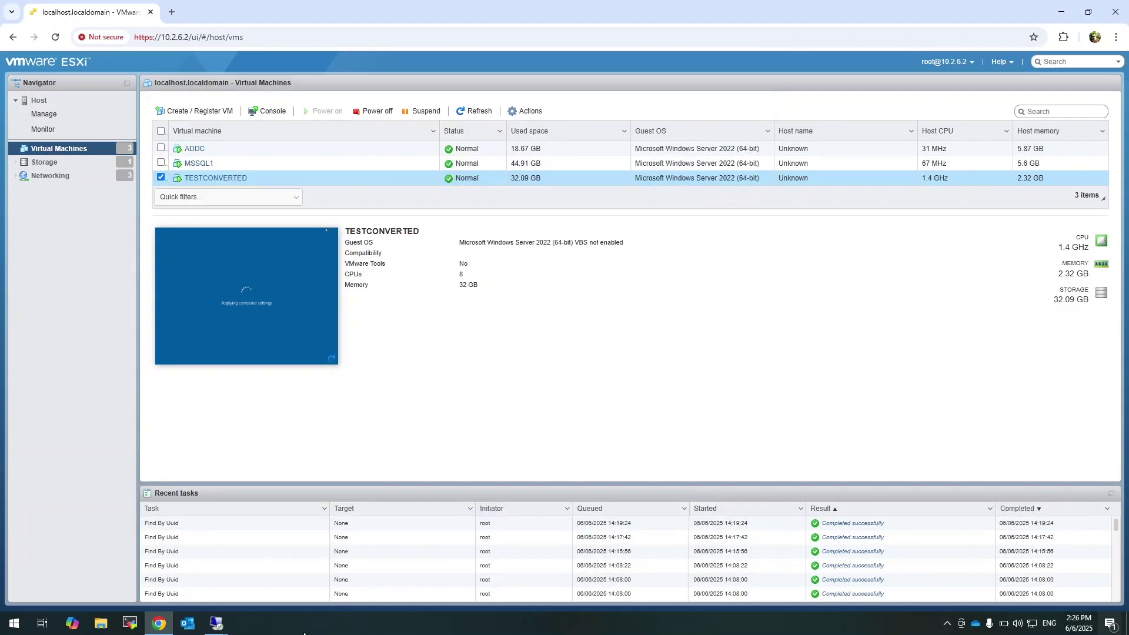
mouse_move(216, 624)
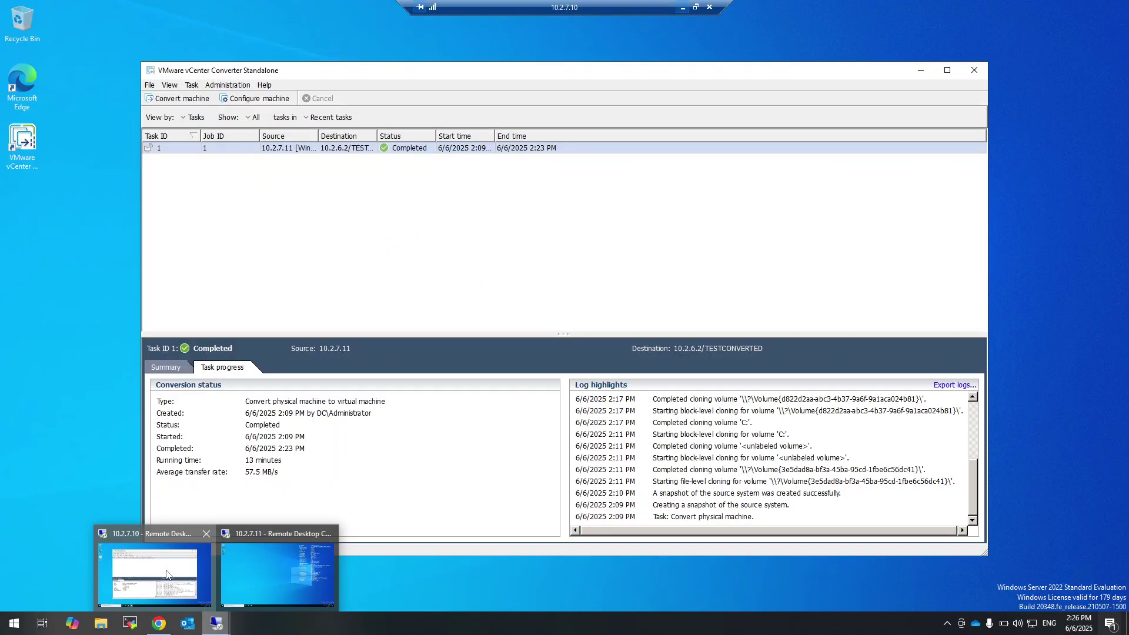
click(166, 574)
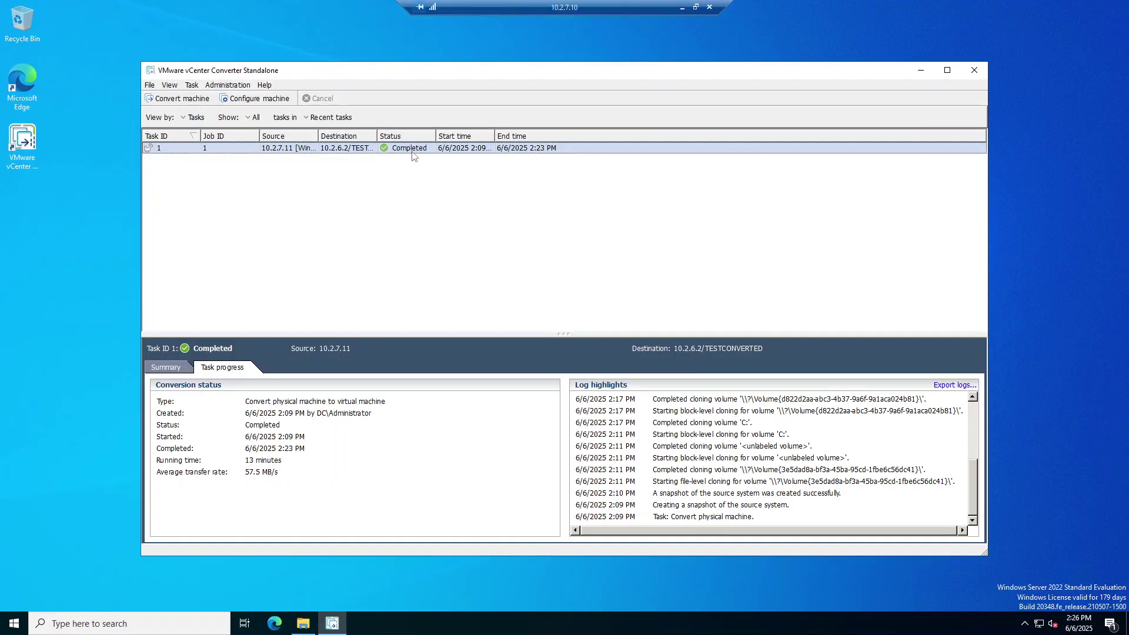